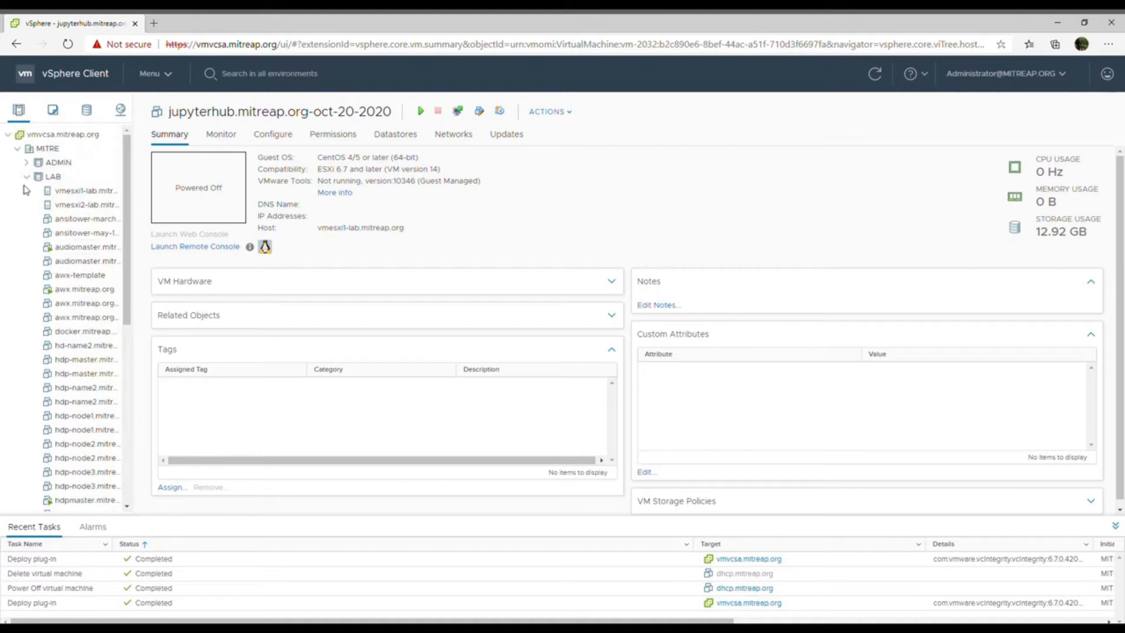
- Start a new virtual machine on the LAB cluster, using the option to create a new virtual machine
left_click(34, 181)
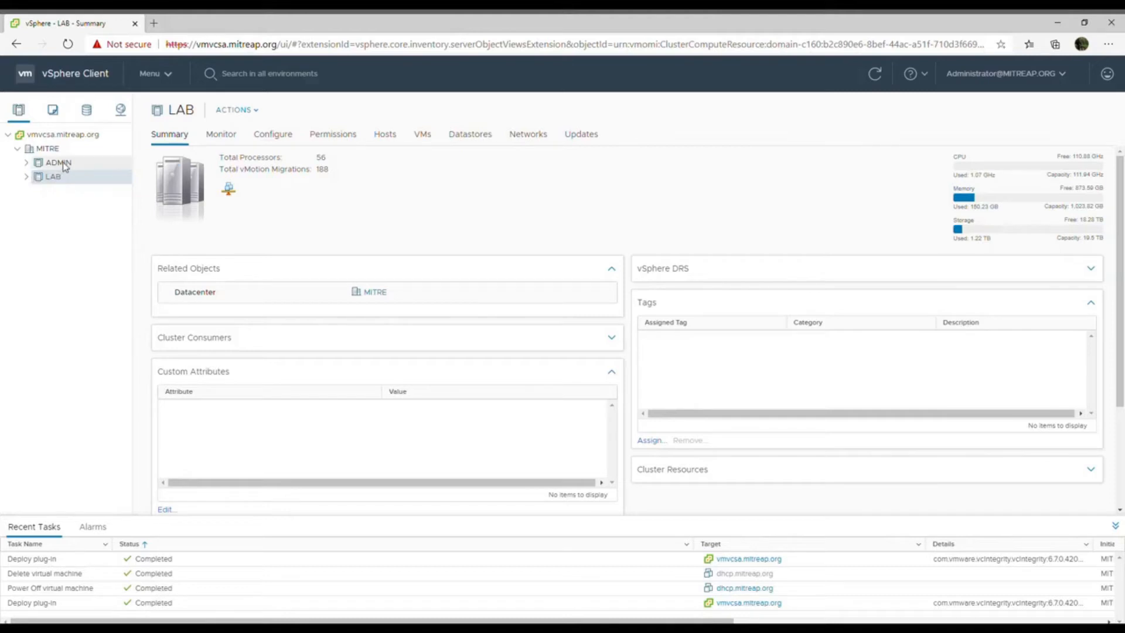
left_click(65, 165)
left_click(62, 179)
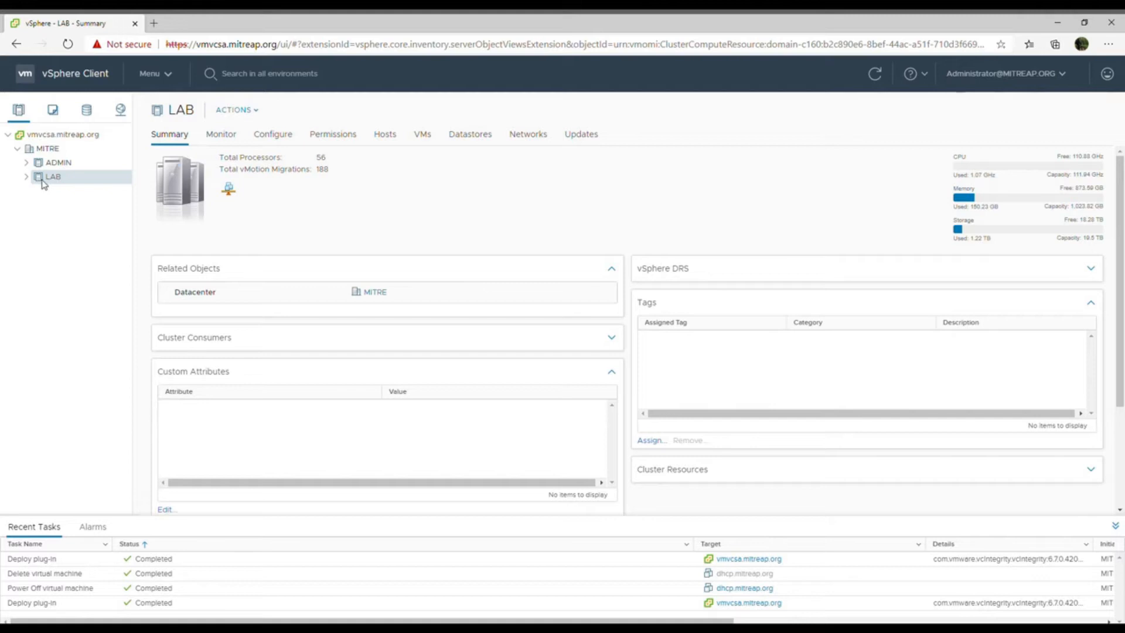
right_click(43, 182)
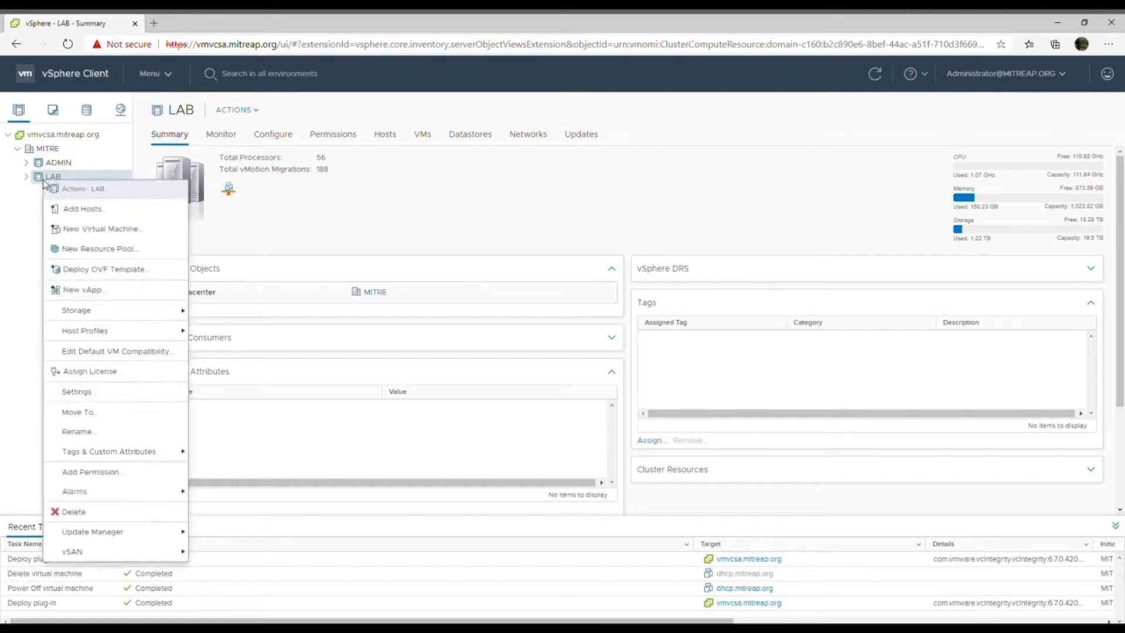
left_click(87, 235)
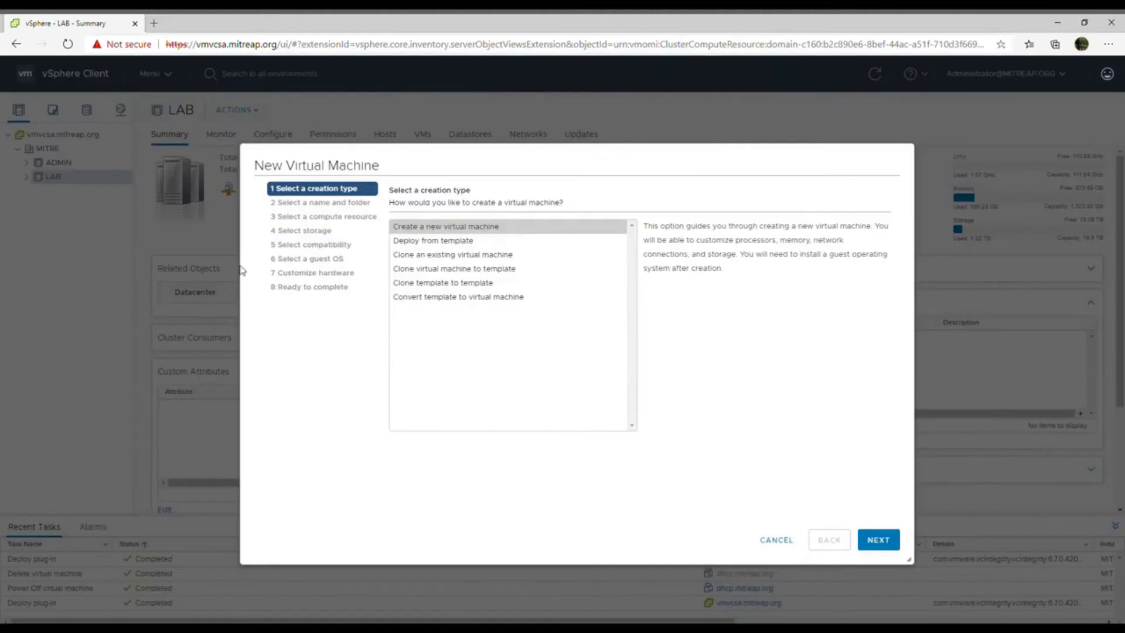
left_click(888, 540)
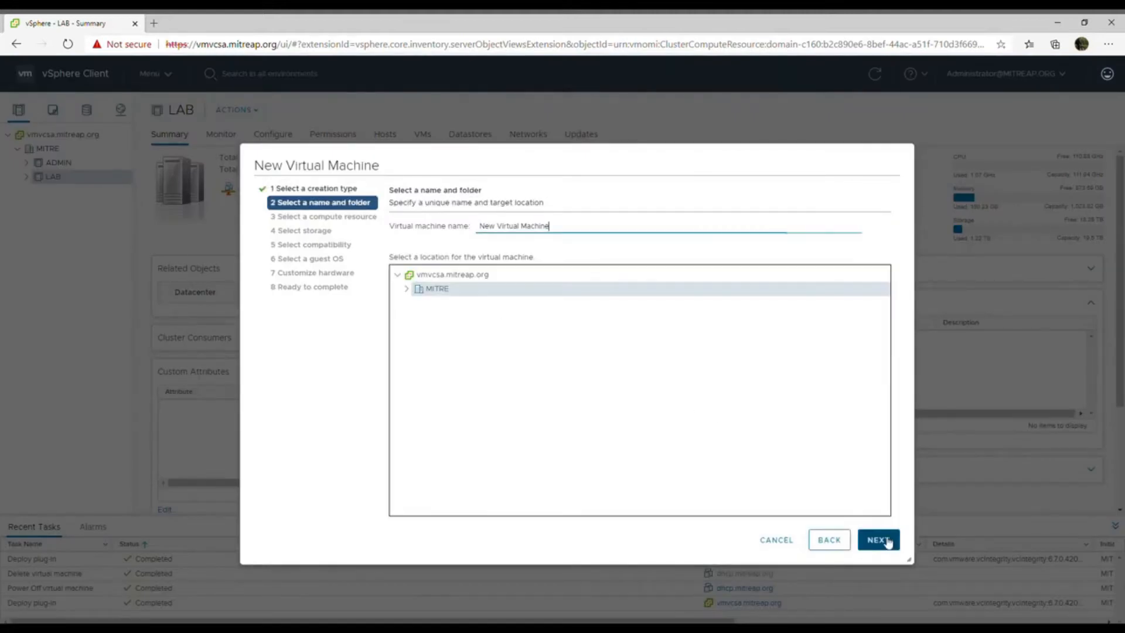
- Name the virtual machine testlab5.mitreap.org and place it in the LAB folder of the MITRE datacenter
left_click(412, 223)
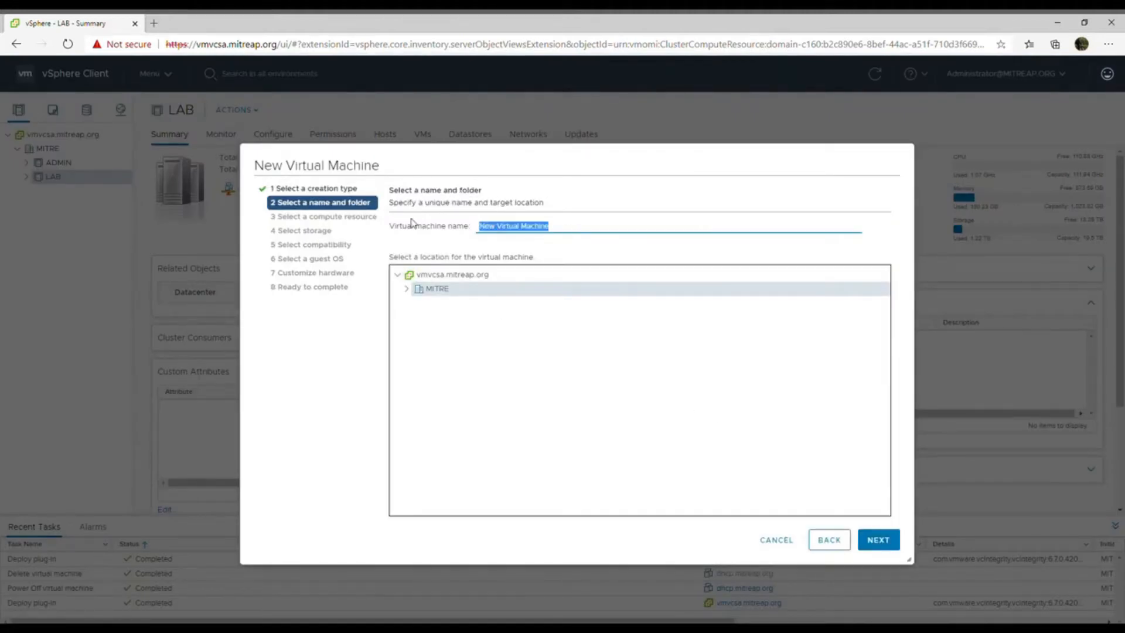
type("testlab")
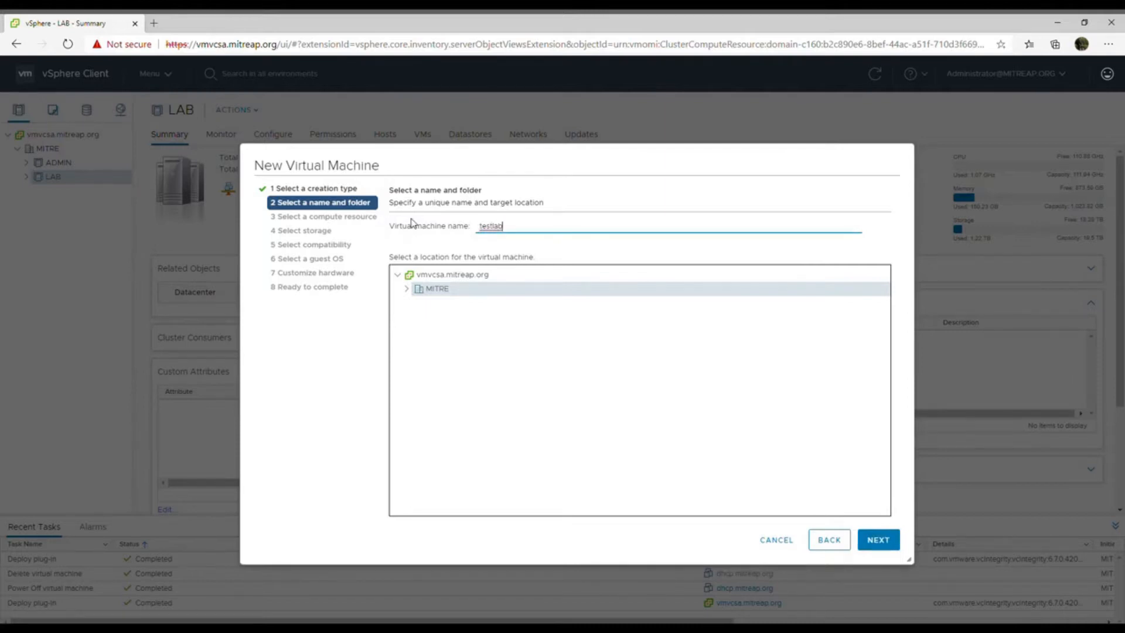
type("5.mitreap.c")
type("rg")
left_click(409, 288)
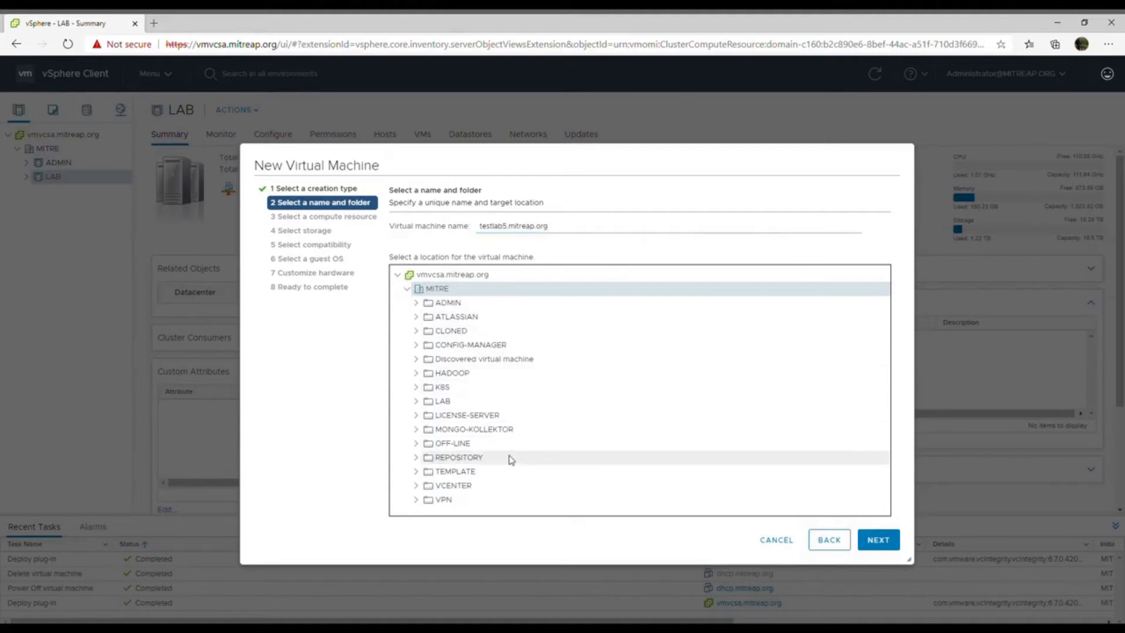
left_click(494, 403)
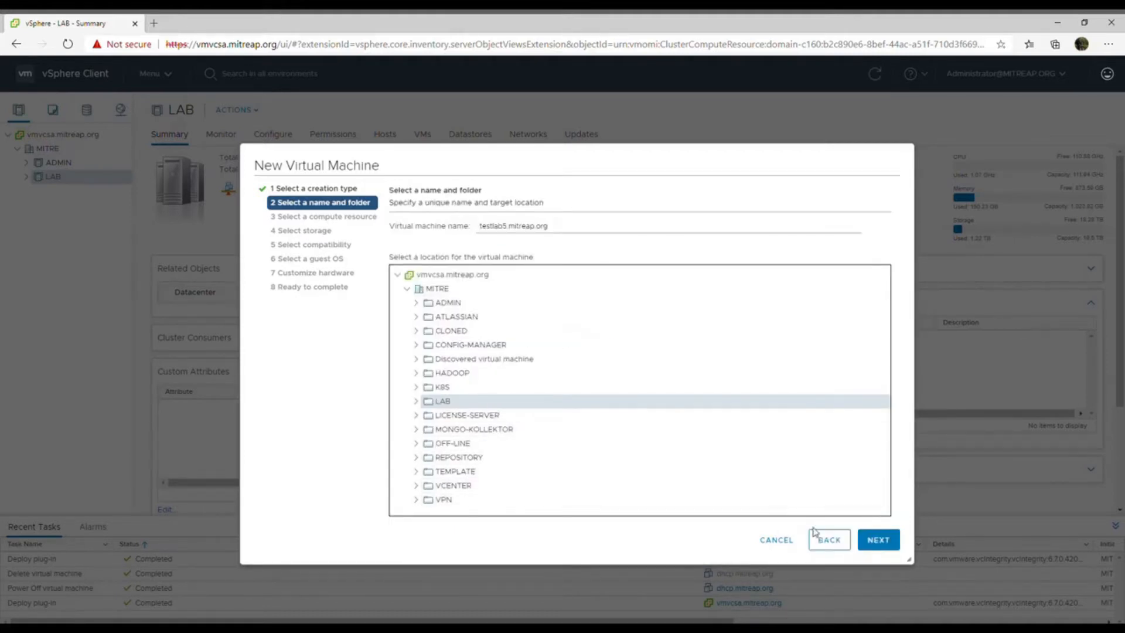
left_click(878, 539)
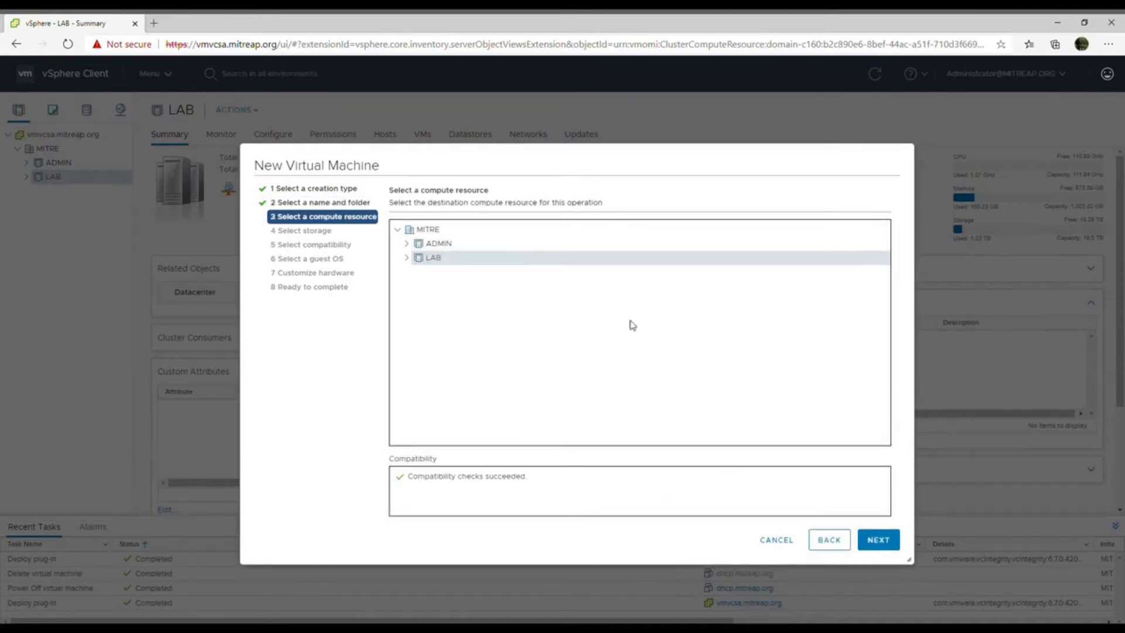
- Accept the LAB cluster as compute resource, choose the vmwareaggr_lab_vol datastore, and keep compatibility at ESXi 6.7 and later
left_click(876, 538)
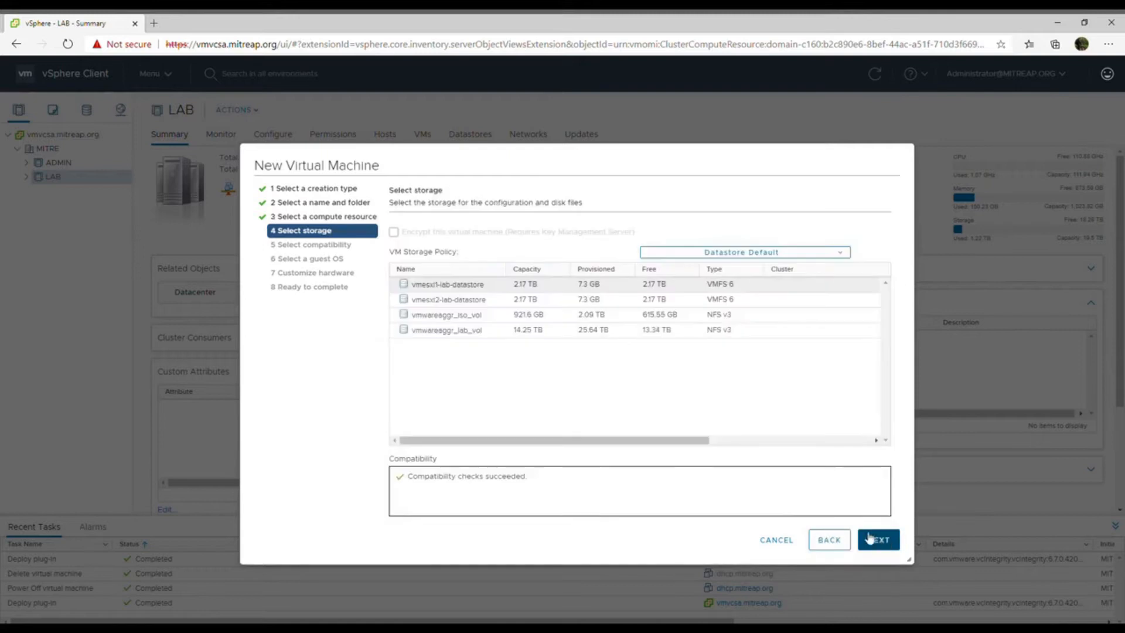
left_click(483, 334)
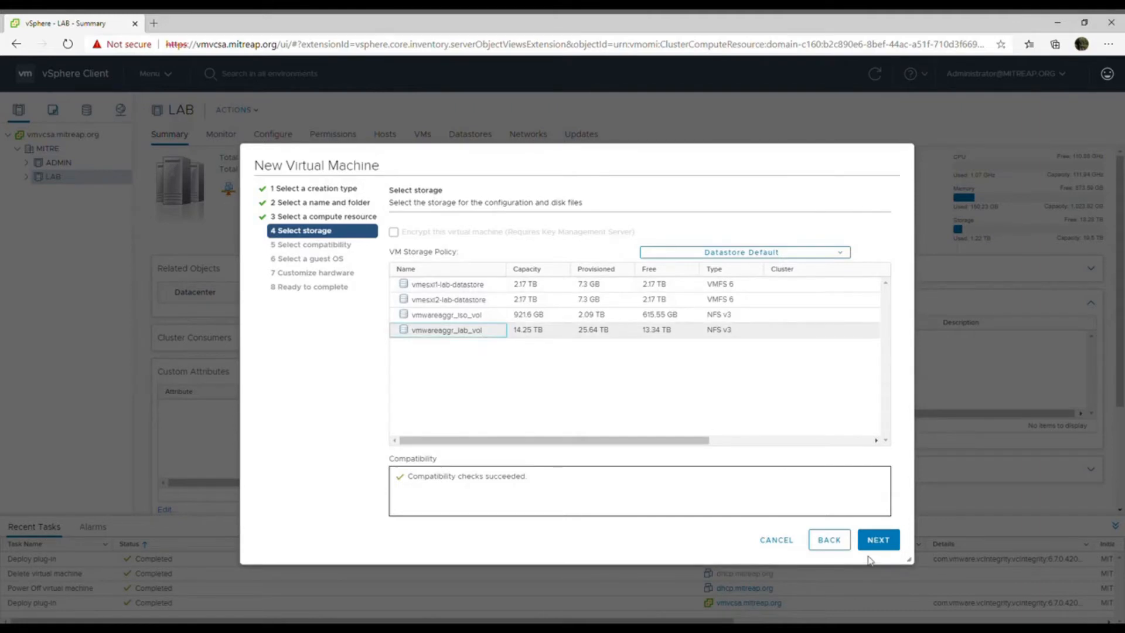
left_click(887, 549)
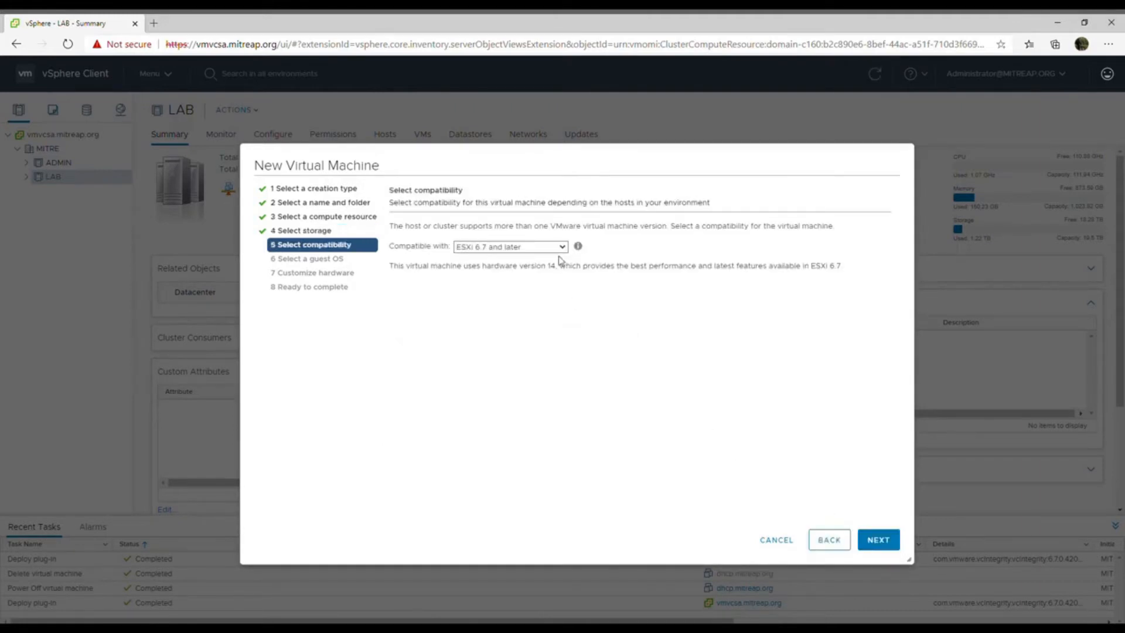
left_click(879, 538)
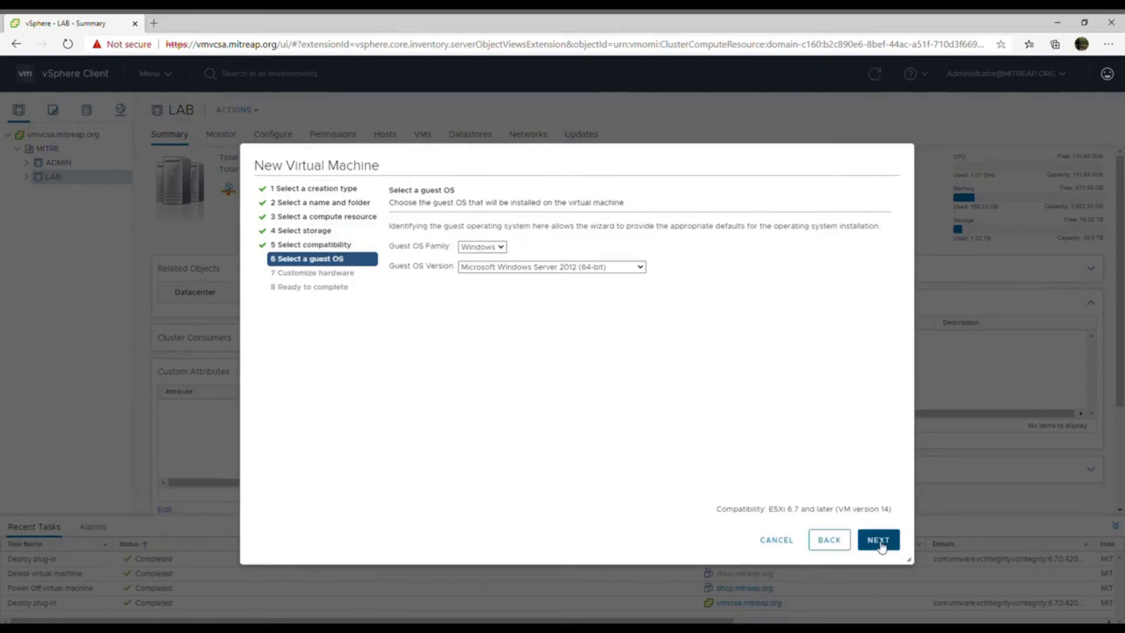
- Set the guest OS family to Linux and the version to CentOS 8 (64-bit)
left_click(499, 247)
left_click(490, 288)
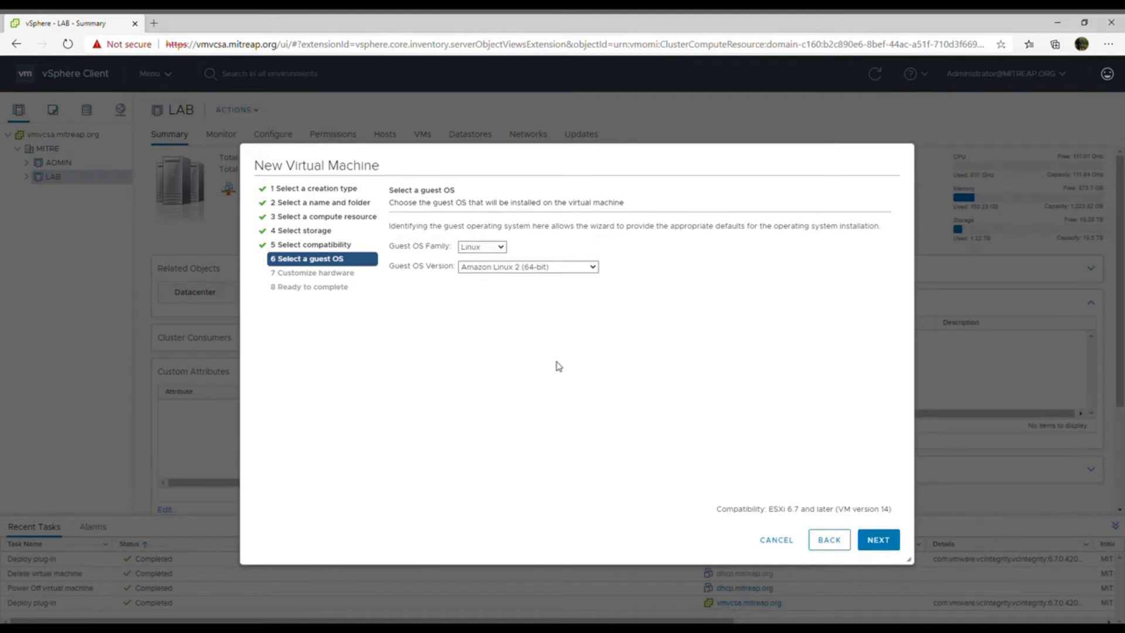
left_click(552, 458)
left_click(879, 540)
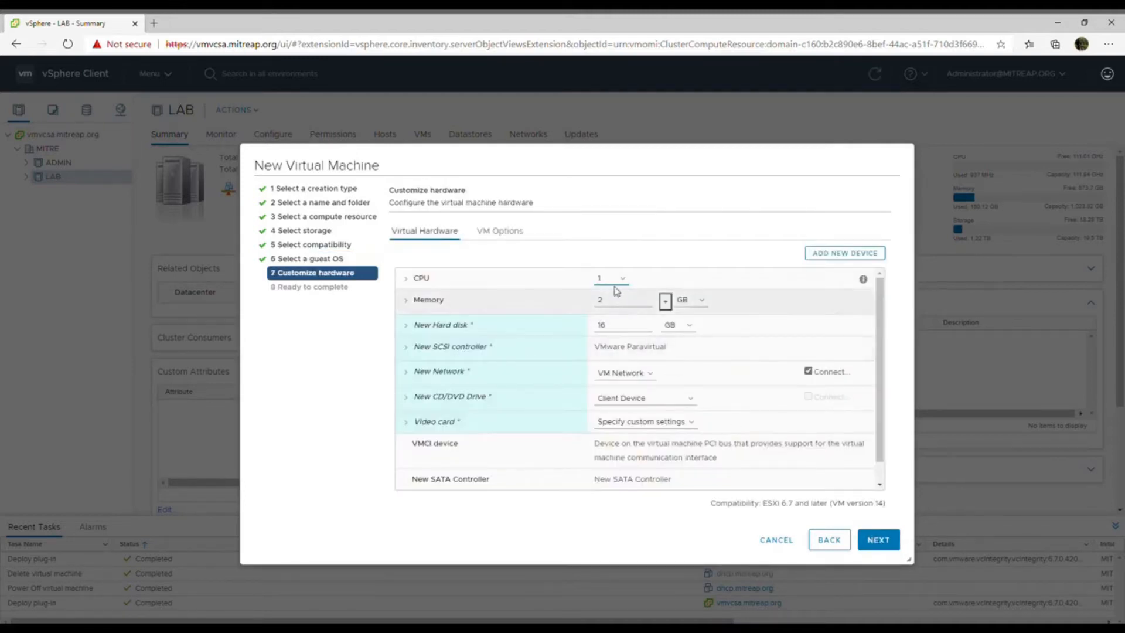
- Configure the virtual machine with 4 CPUs, 8 GB of memory and a 150 GB hard disk
left_click(623, 286)
left_click(611, 354)
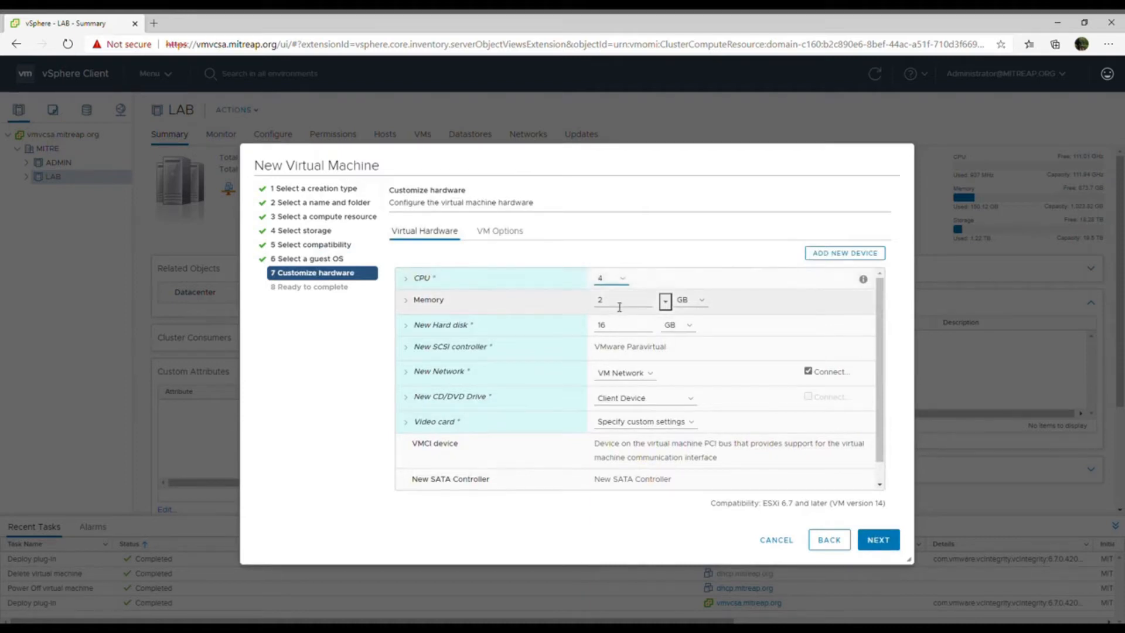
left_click_drag(619, 307, 591, 301)
type("8")
left_click(613, 326)
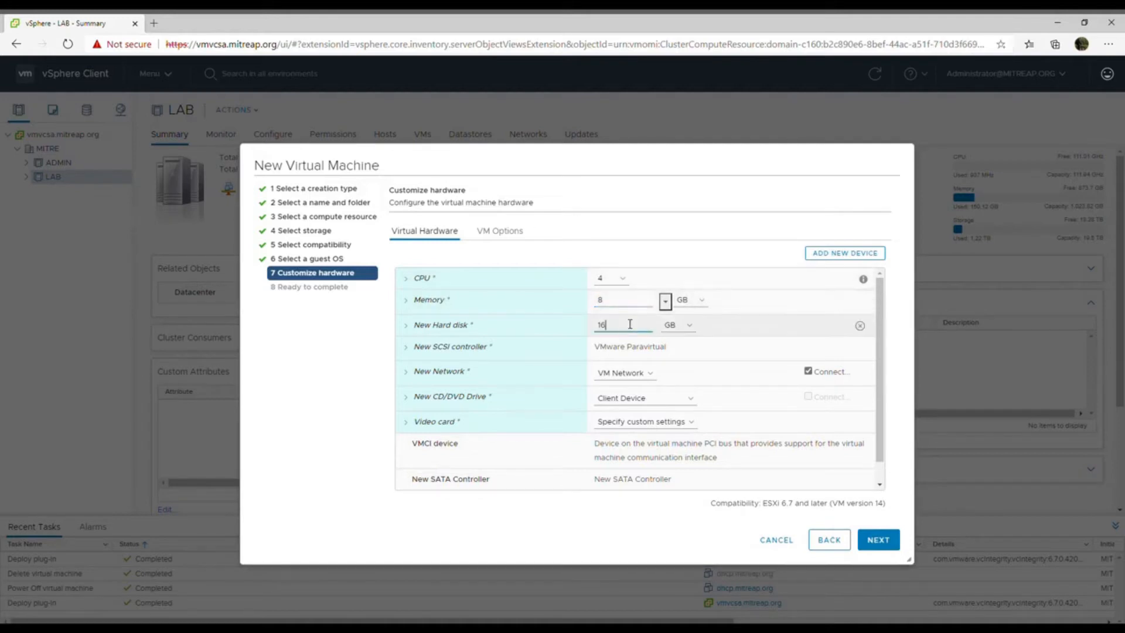
left_click_drag(613, 326, 593, 326)
type("150")
- Assign the new network adapter to the LAB-DPortGroup-200 port group
left_click(644, 379)
left_click(637, 421)
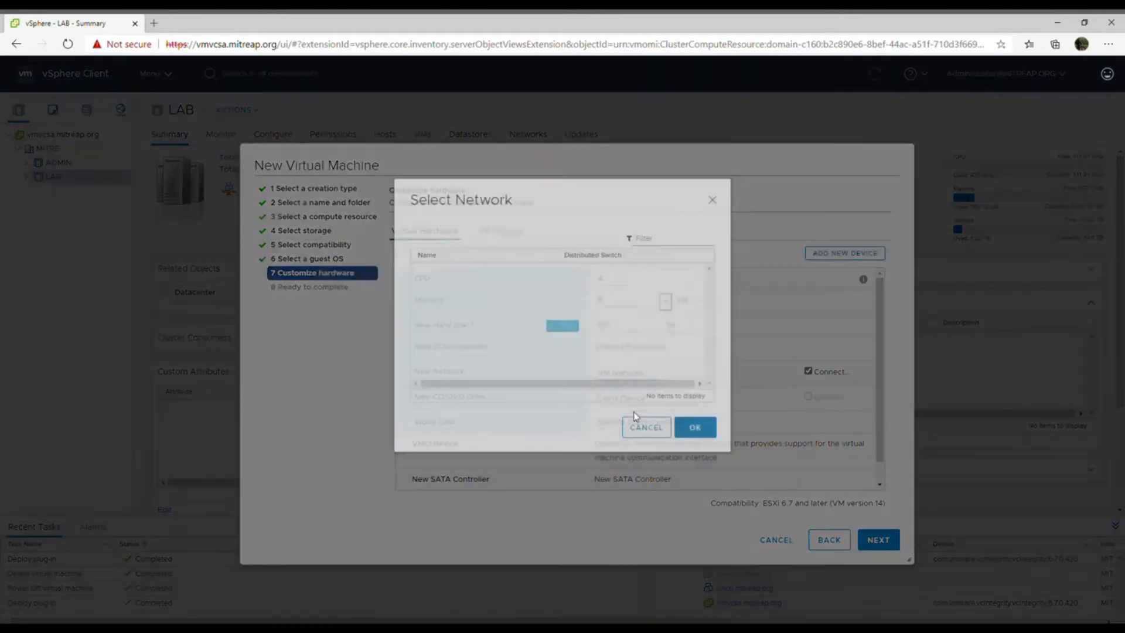
left_click(518, 302)
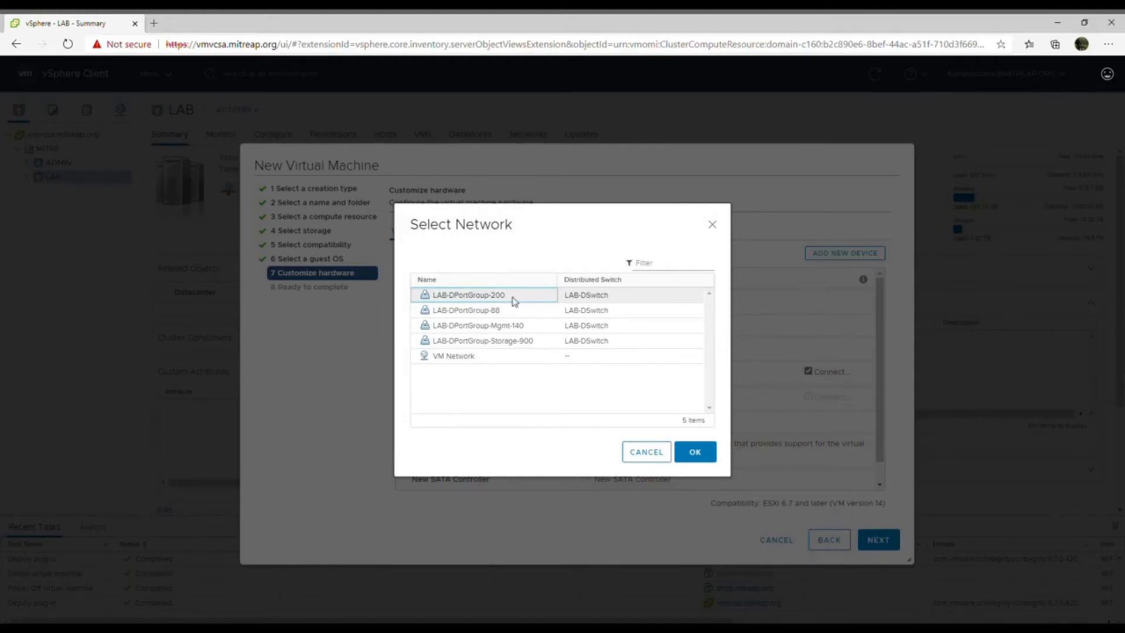
left_click(695, 452)
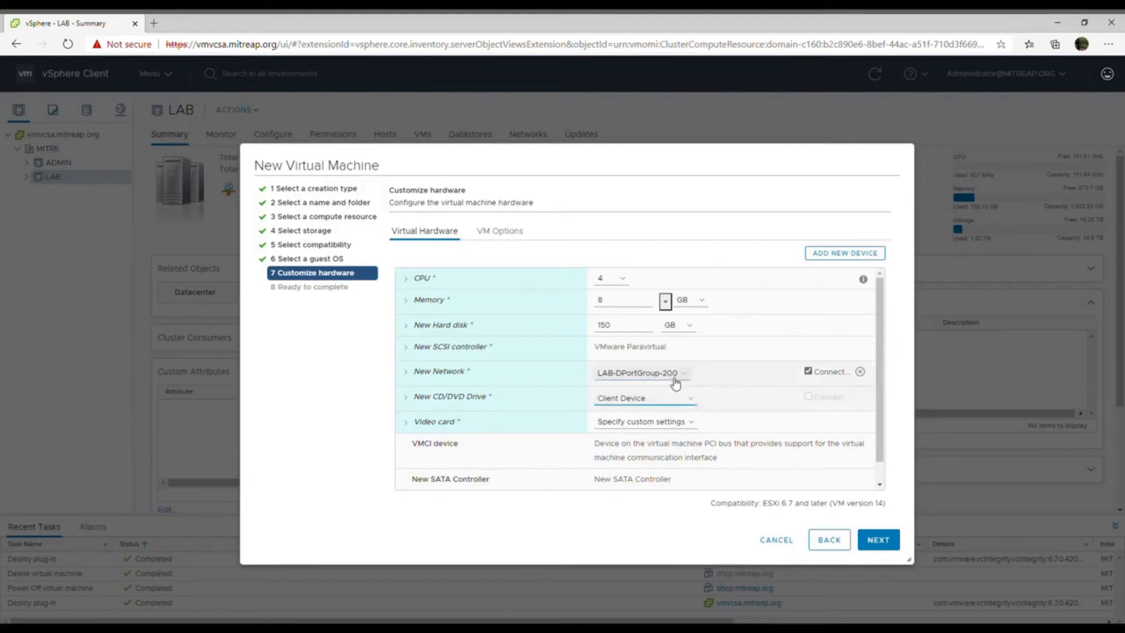
- Switch the new network adapter back to VM Network
left_click(657, 427)
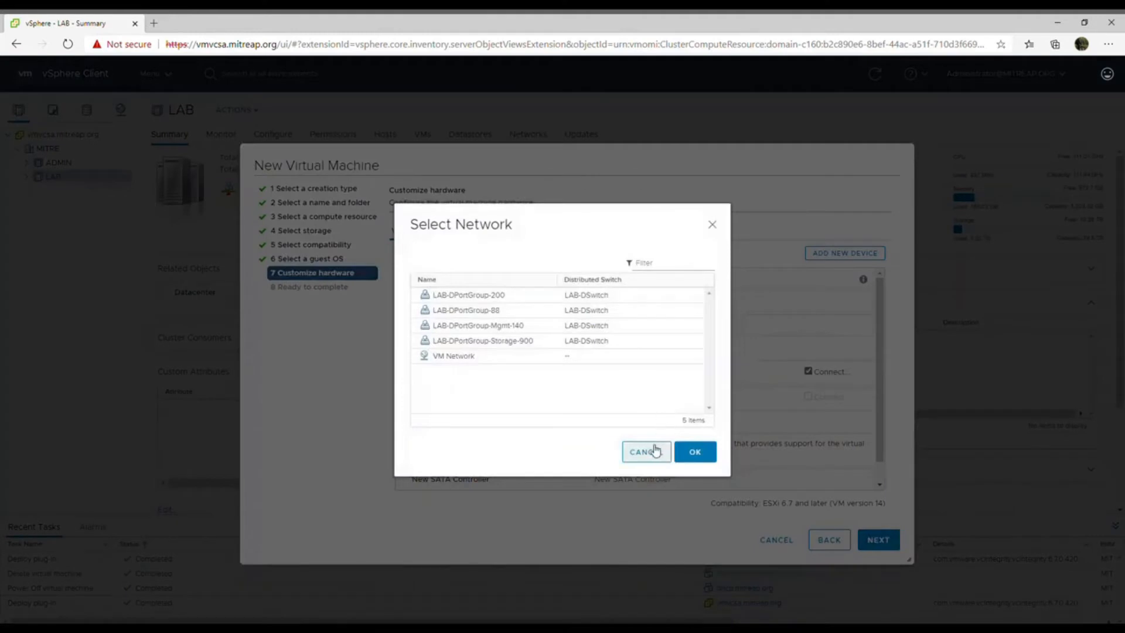
left_click(595, 358)
left_click(694, 451)
- Attach CentOS-8.1.1911-x86_64-dvd1.iso from the ISO folder on vmwareaggr_iso_vol to the CD/DVD drive and enable the drive's connection
left_click(644, 404)
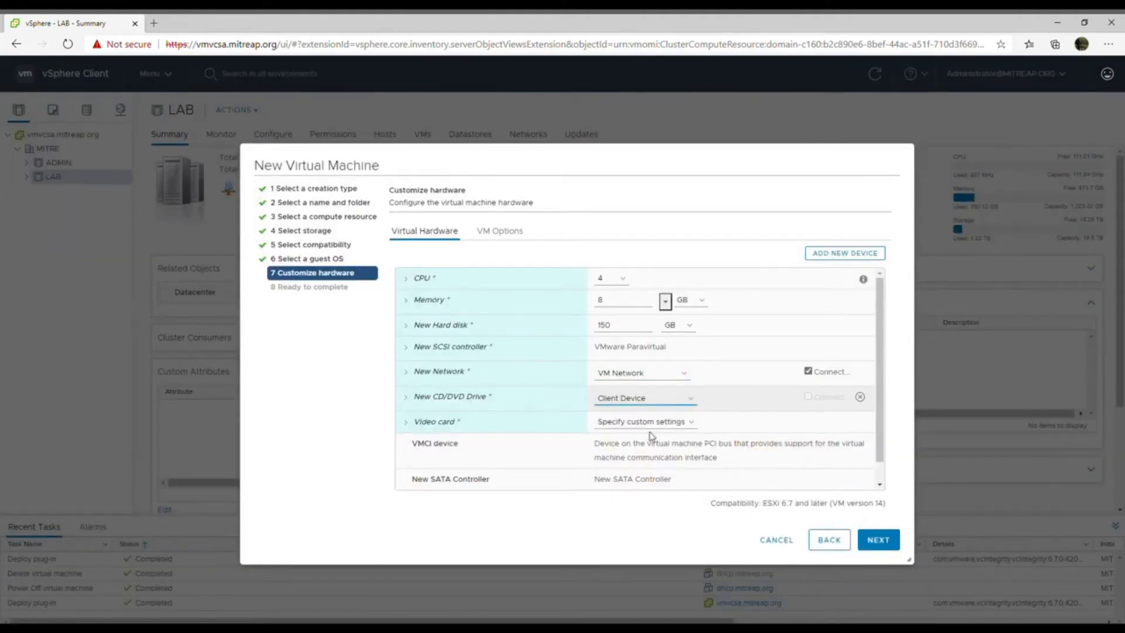
left_click(651, 437)
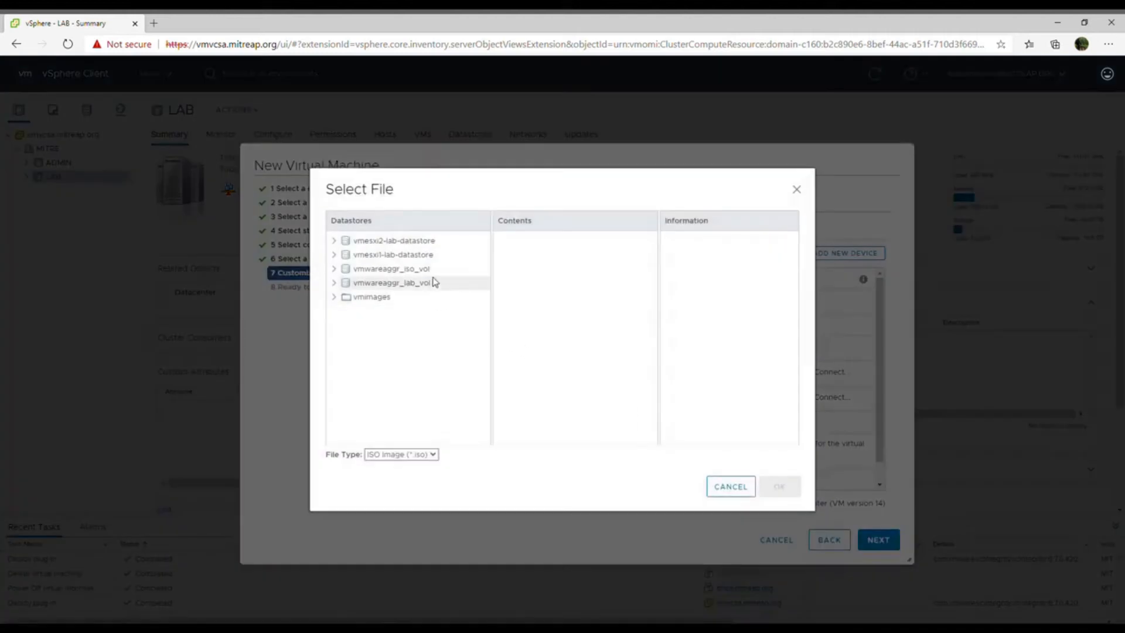
left_click(433, 269)
left_click(525, 287)
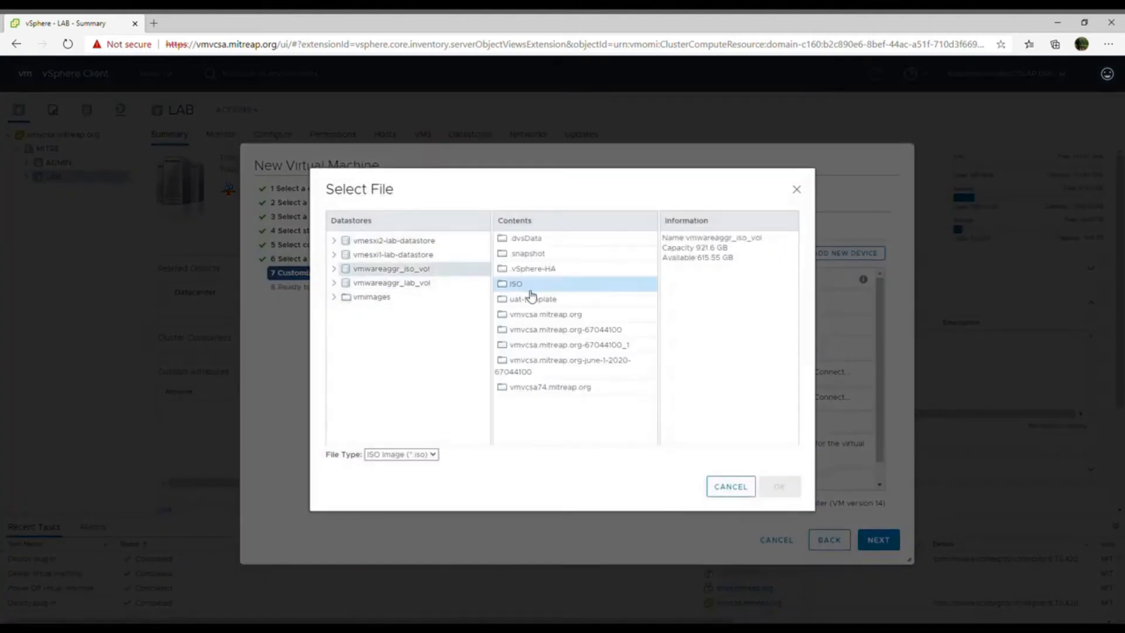
left_click(542, 289)
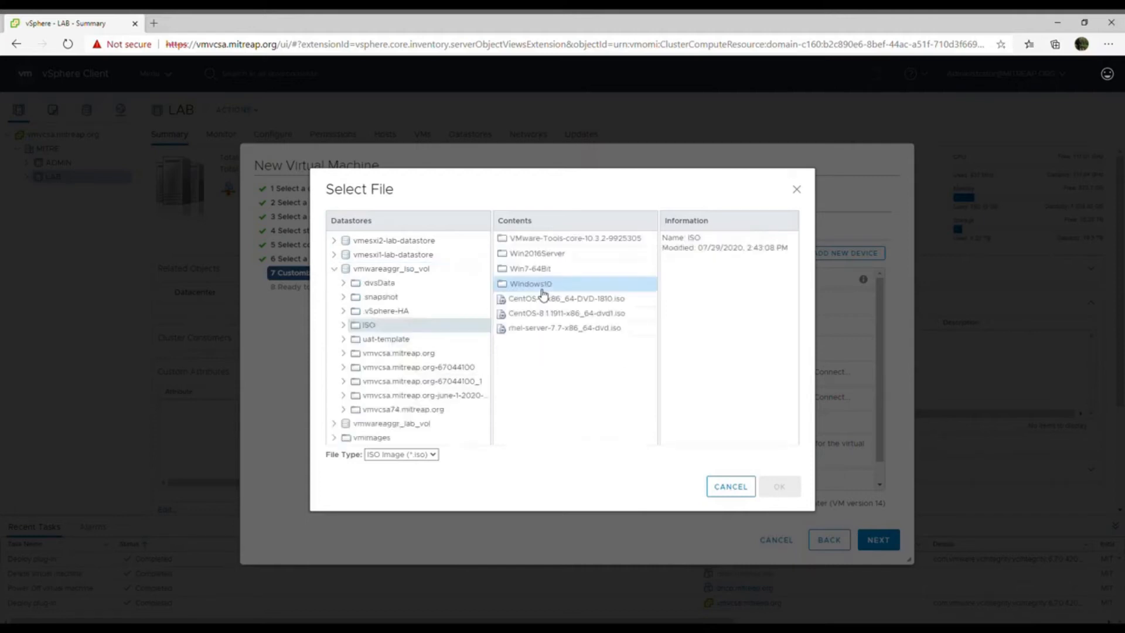
left_click(583, 313)
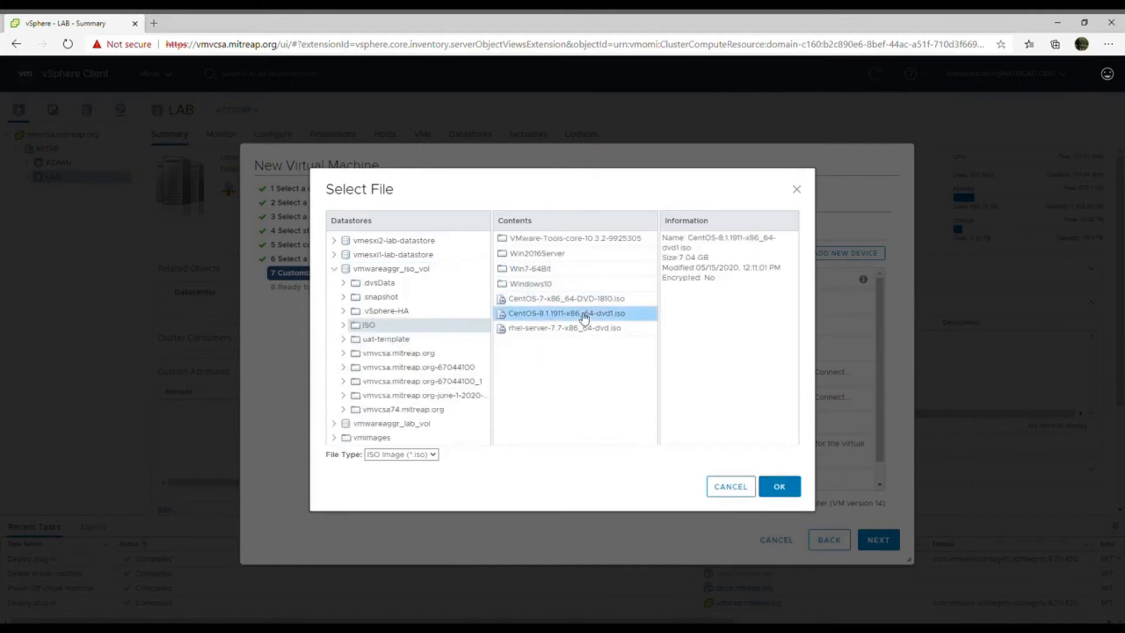
left_click(784, 489)
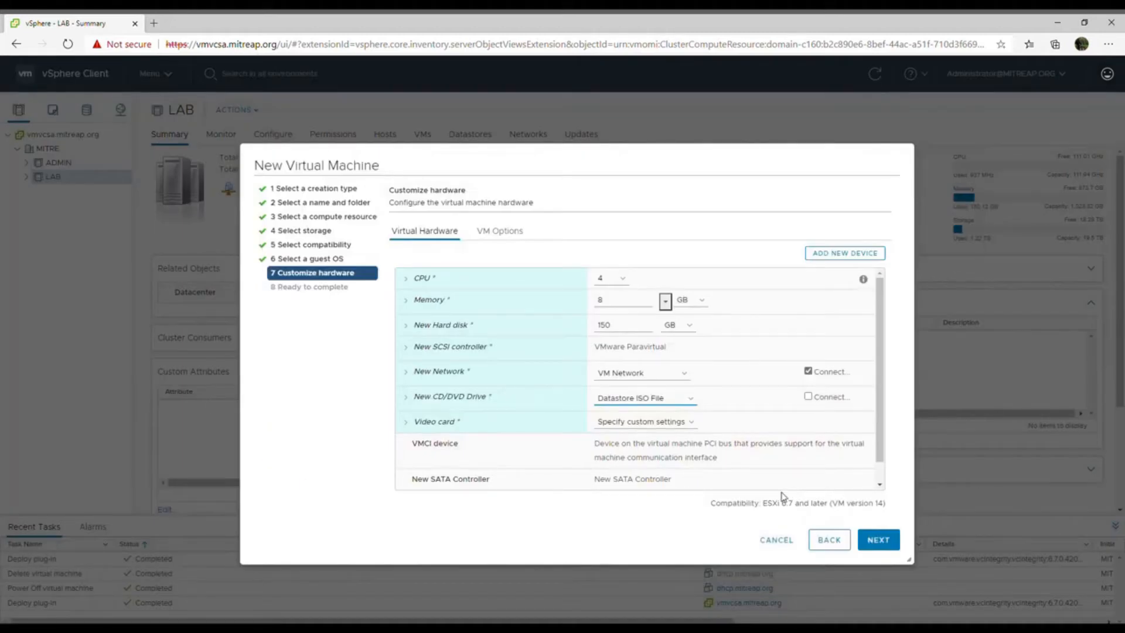
left_click(809, 398)
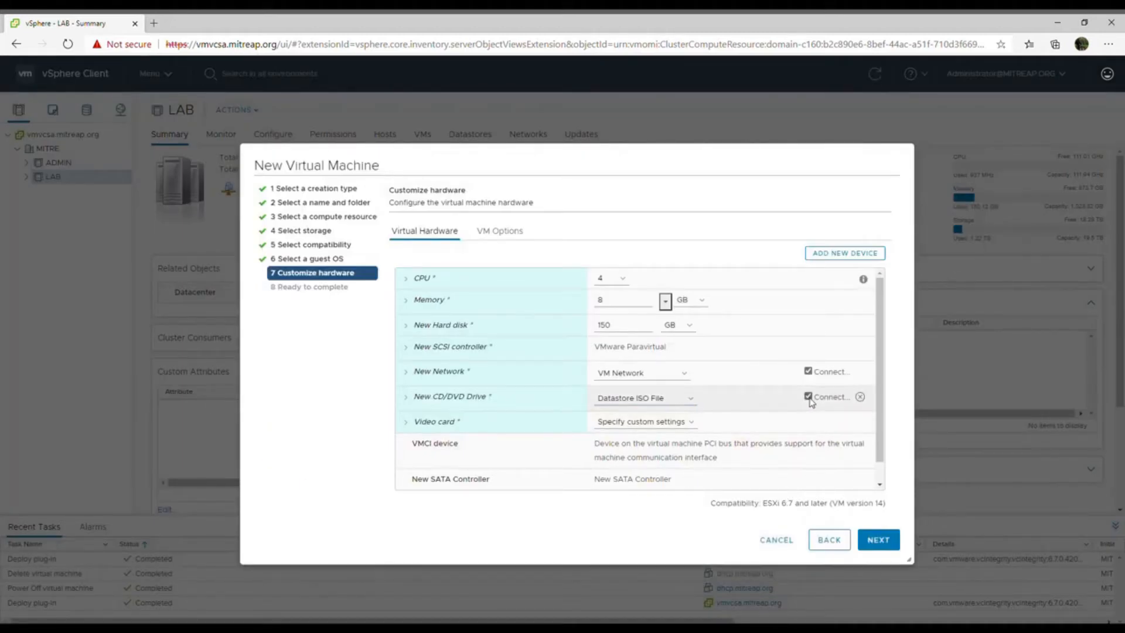
- Disable the new network adapter's connect option and finish creating the virtual machine
left_click(808, 371)
left_click(887, 539)
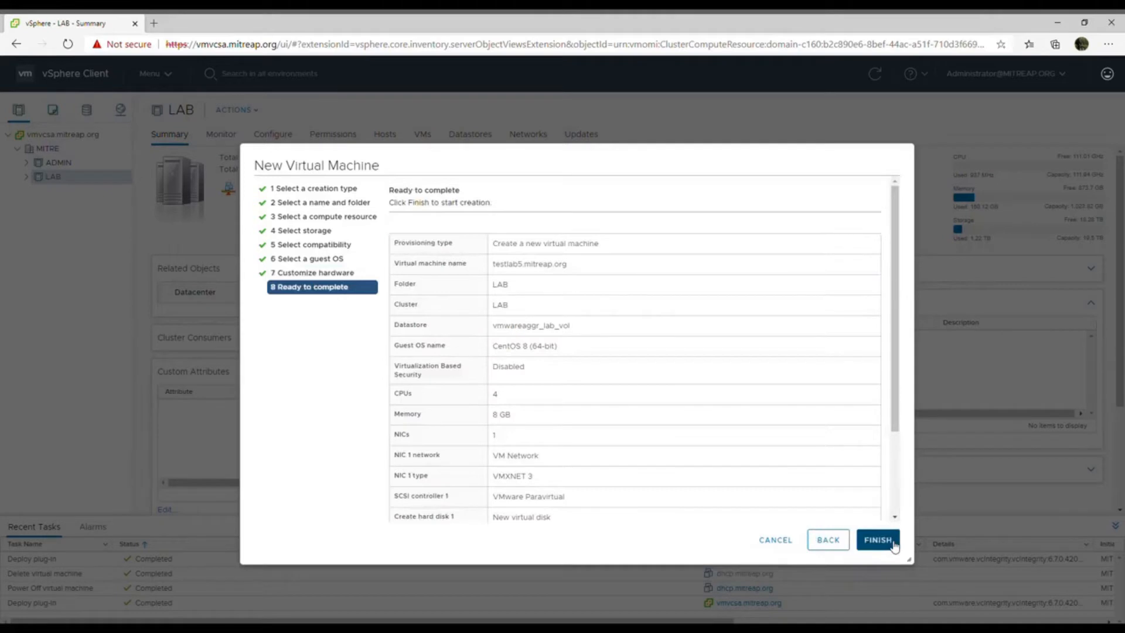
left_click(878, 540)
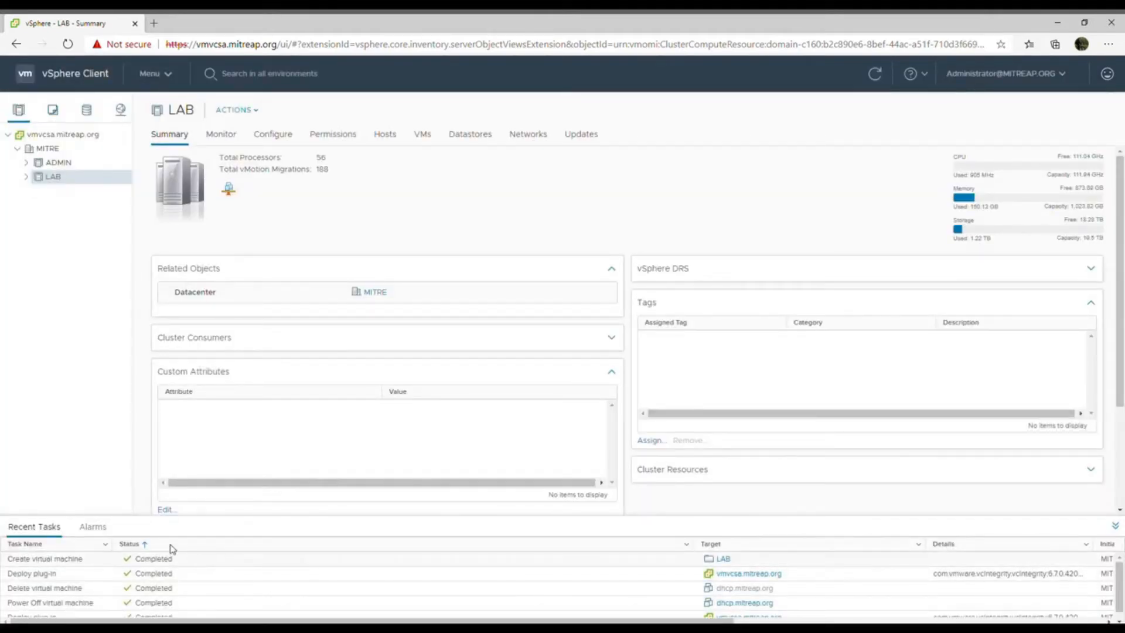
- Open the summary of testlab5.mitreap.org from the LAB folder in the VMs and templates inventory
left_click(27, 177)
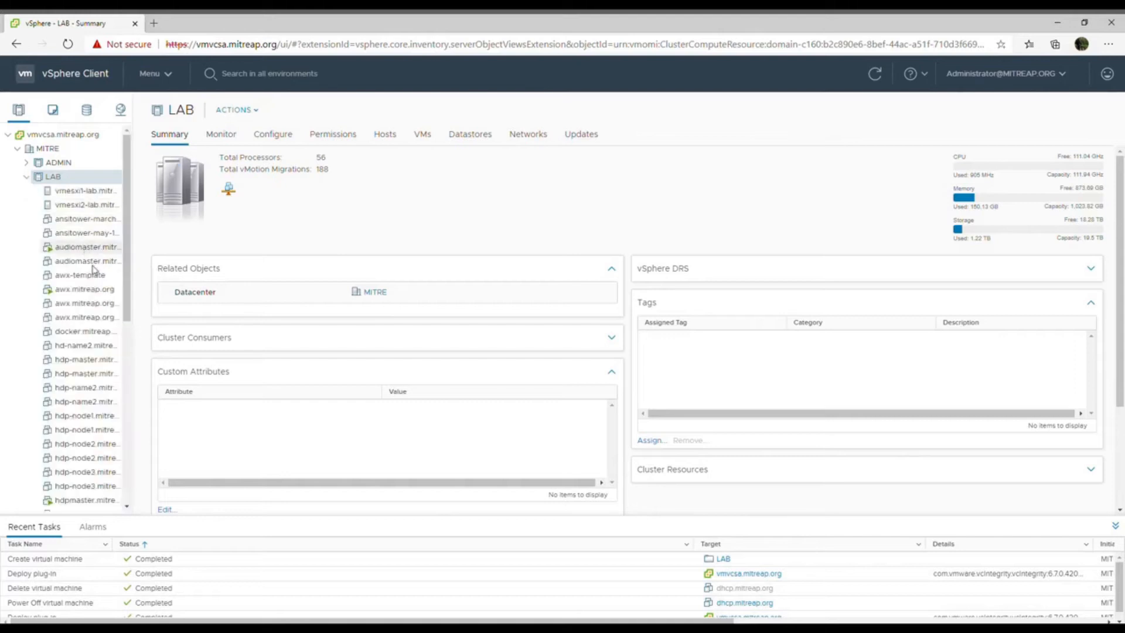
left_click(53, 118)
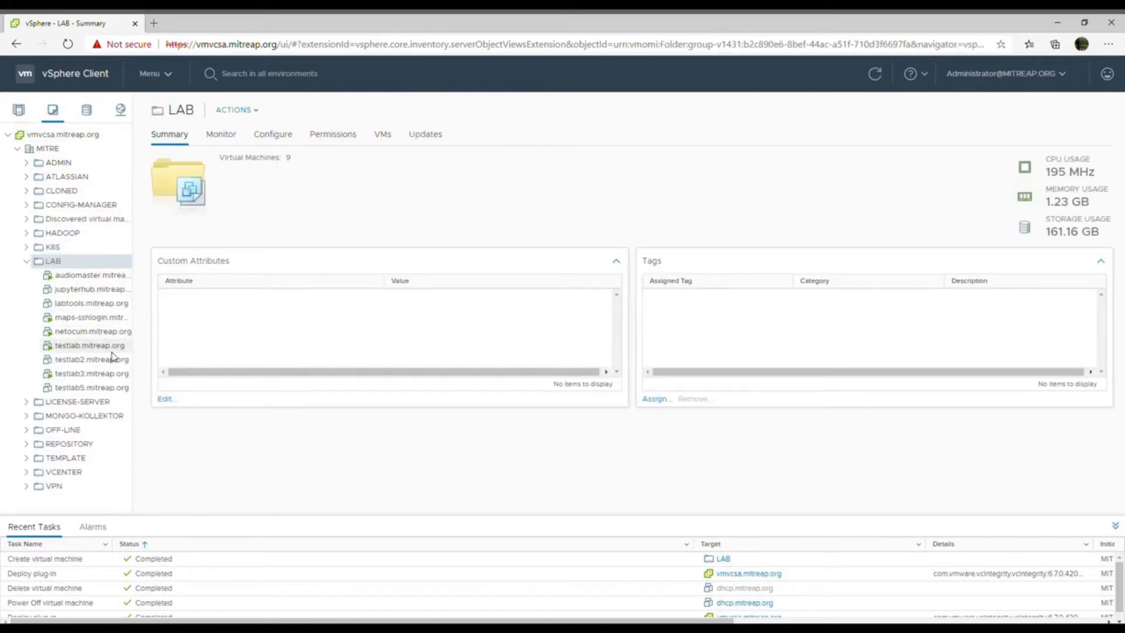
left_click(110, 391)
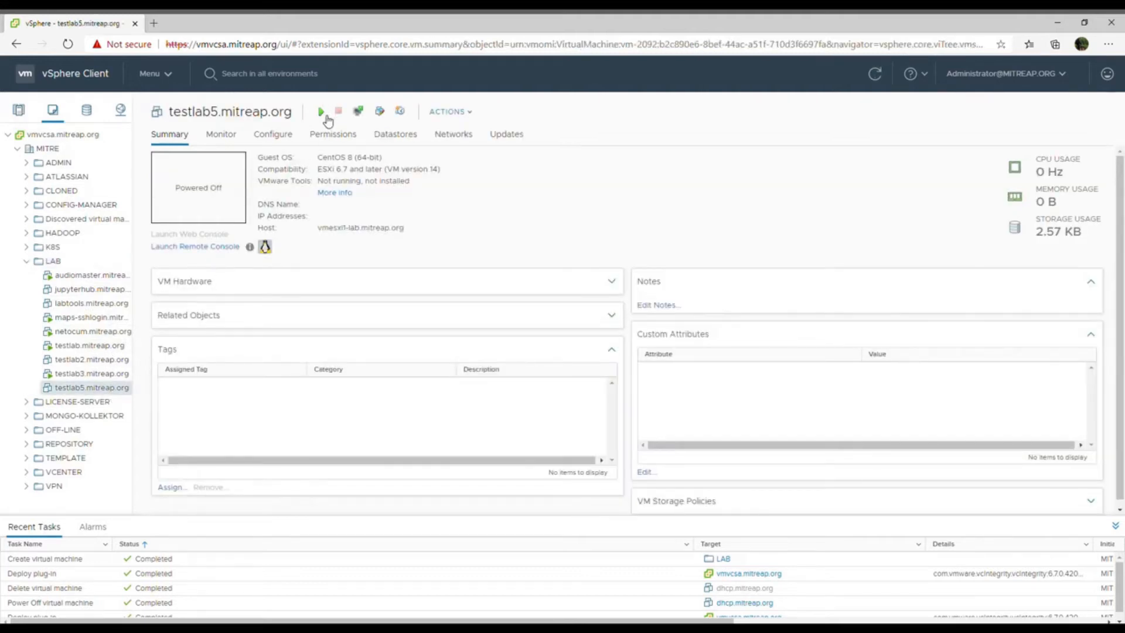
- Power on testlab5.mitreap.org and launch its web console
left_click(321, 111)
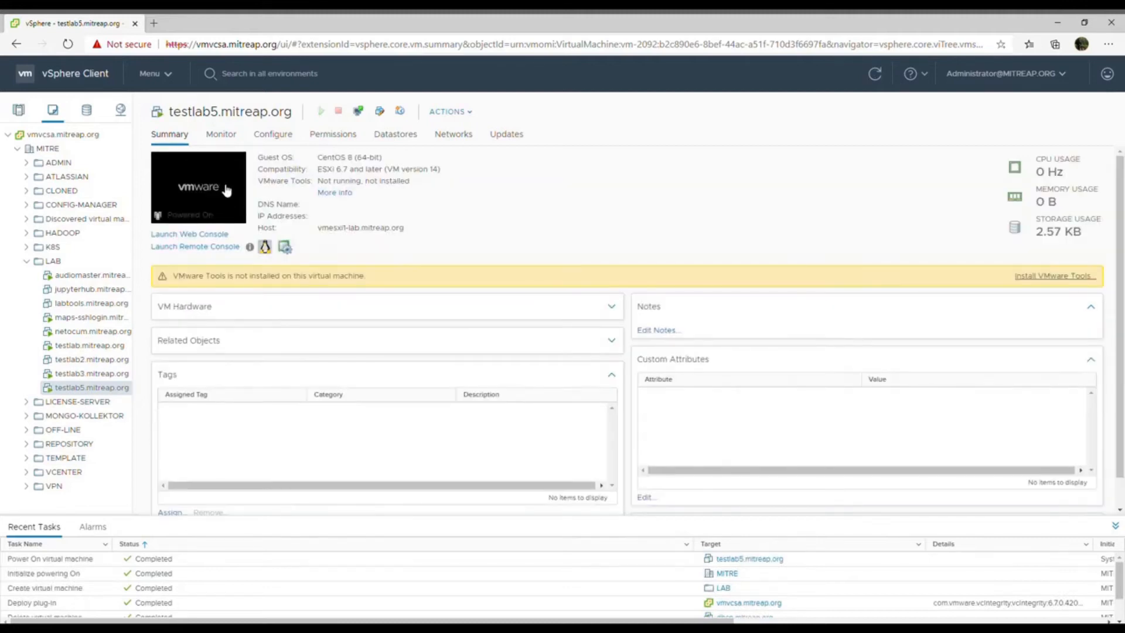
left_click(205, 183)
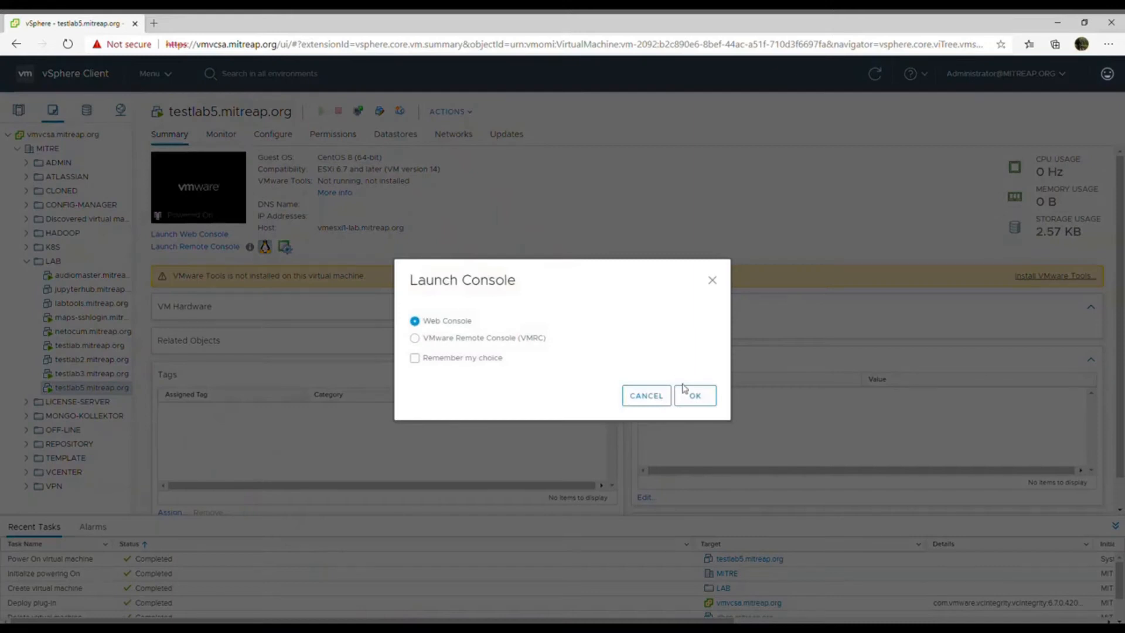
left_click(692, 397)
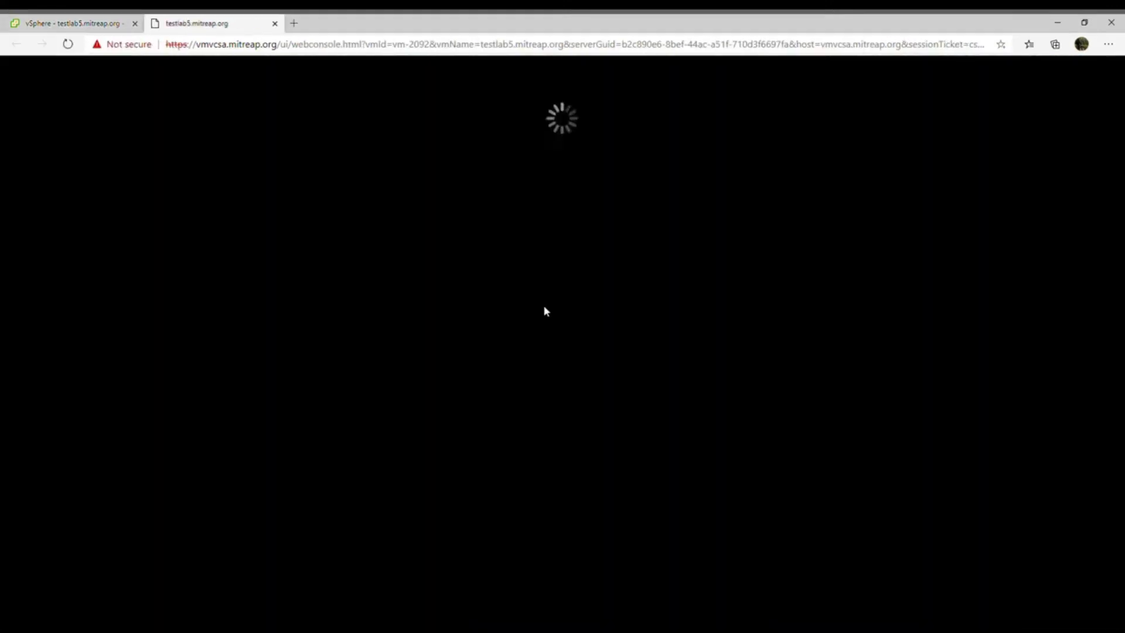
- Boot the Install CentOS Linux 8 option and continue with English (United States) as the installation language
key("Up")
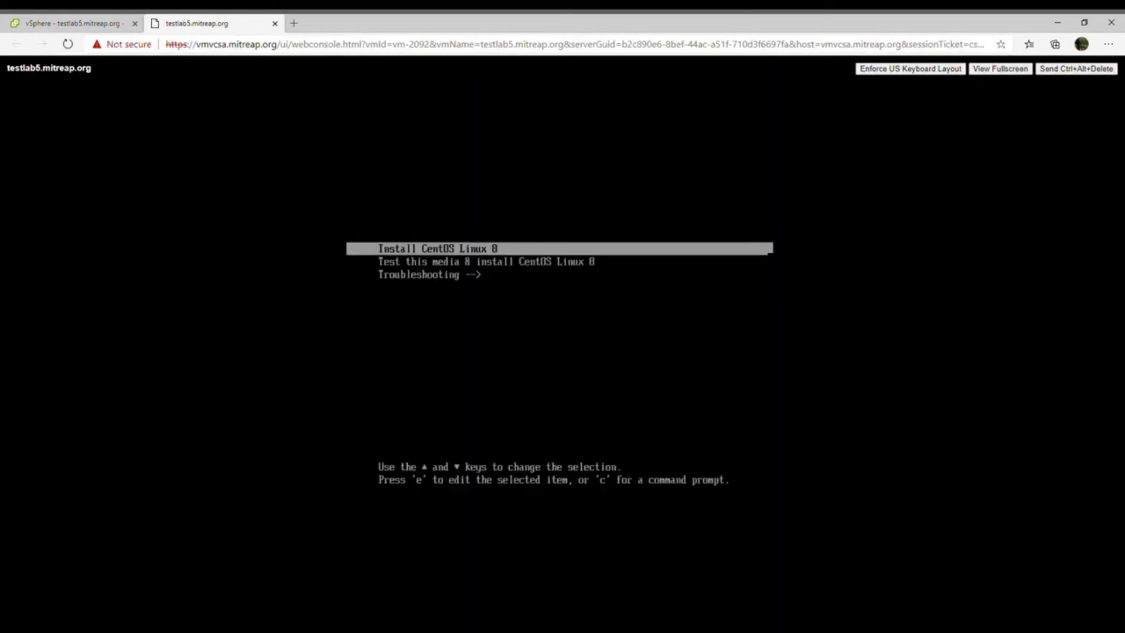
key("Return")
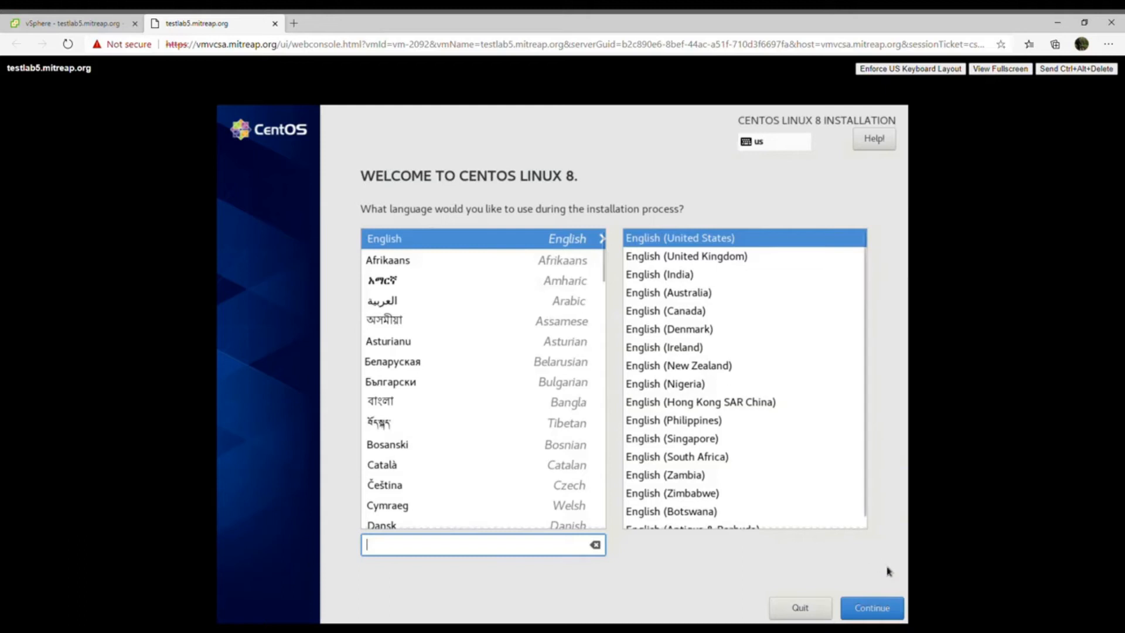
left_click(885, 616)
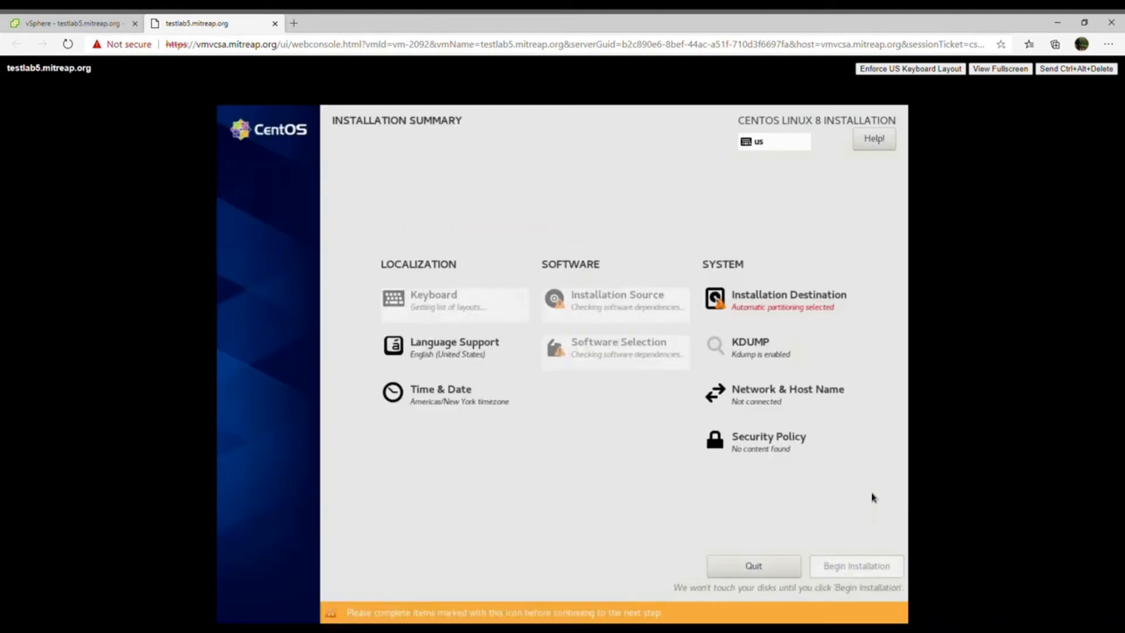
- Set the installation destination's storage configuration to Custom on the VMware virtual disk and proceed to manual partitioning
left_click(789, 304)
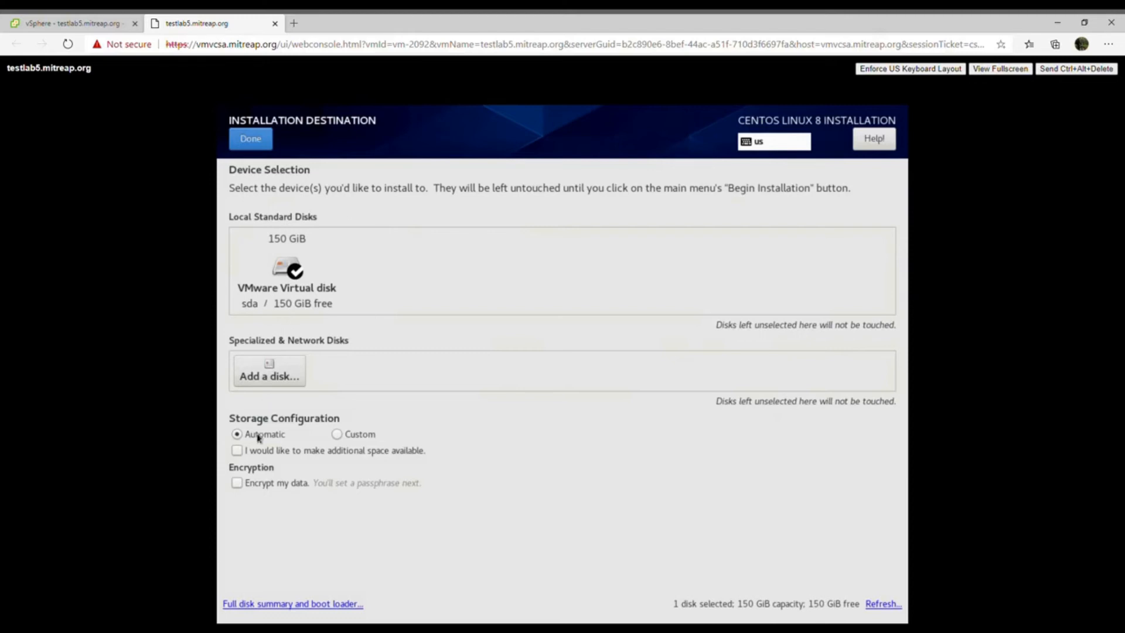
left_click(341, 438)
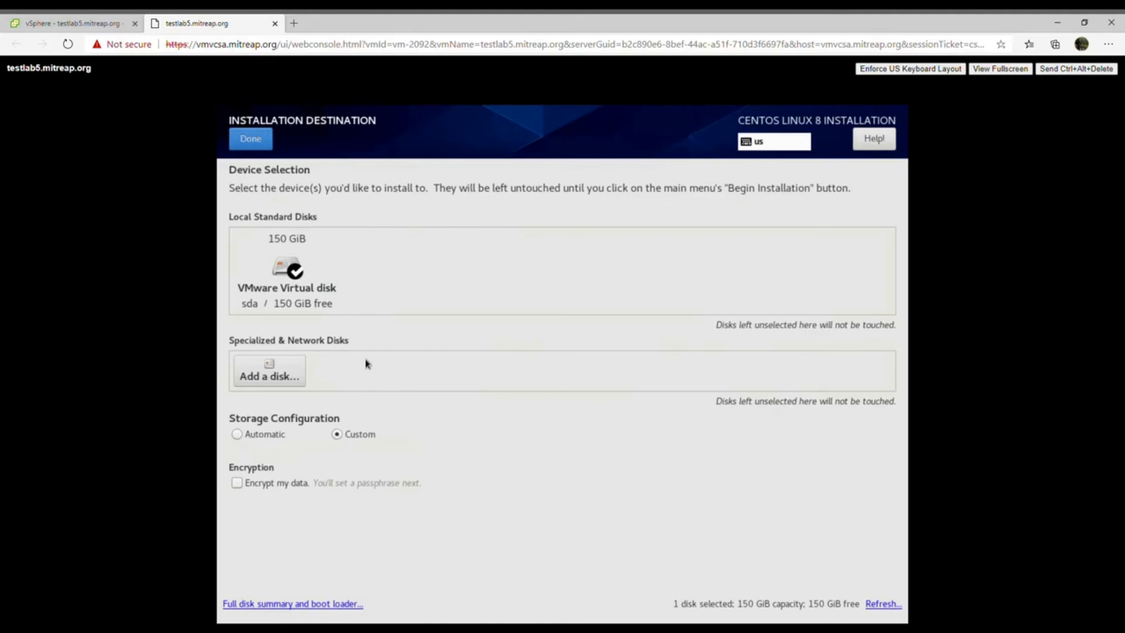
left_click(259, 144)
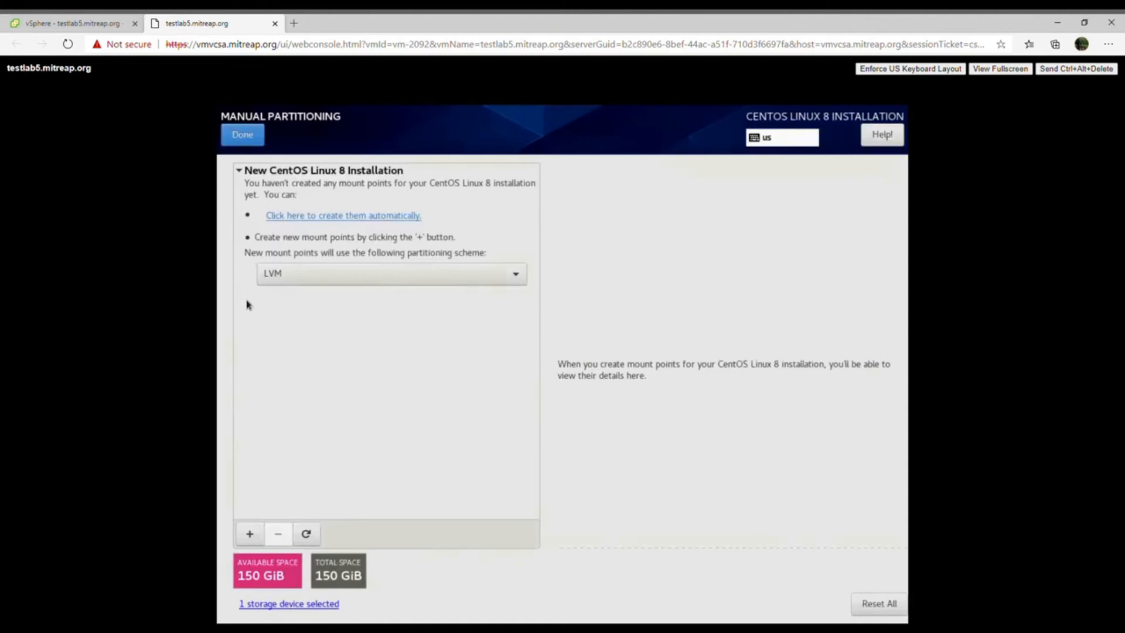
- Add a /boot mount point with a desired capacity of 1G
left_click(250, 534)
left_click(657, 360)
left_click(599, 401)
left_click(601, 388)
type("1G")
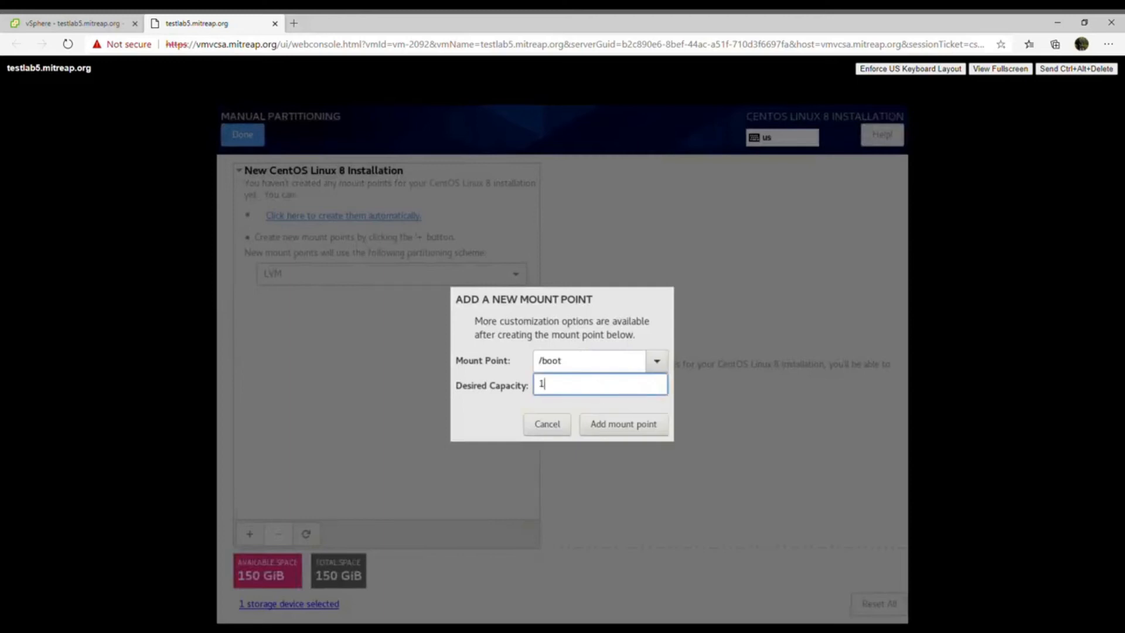
left_click(621, 427)
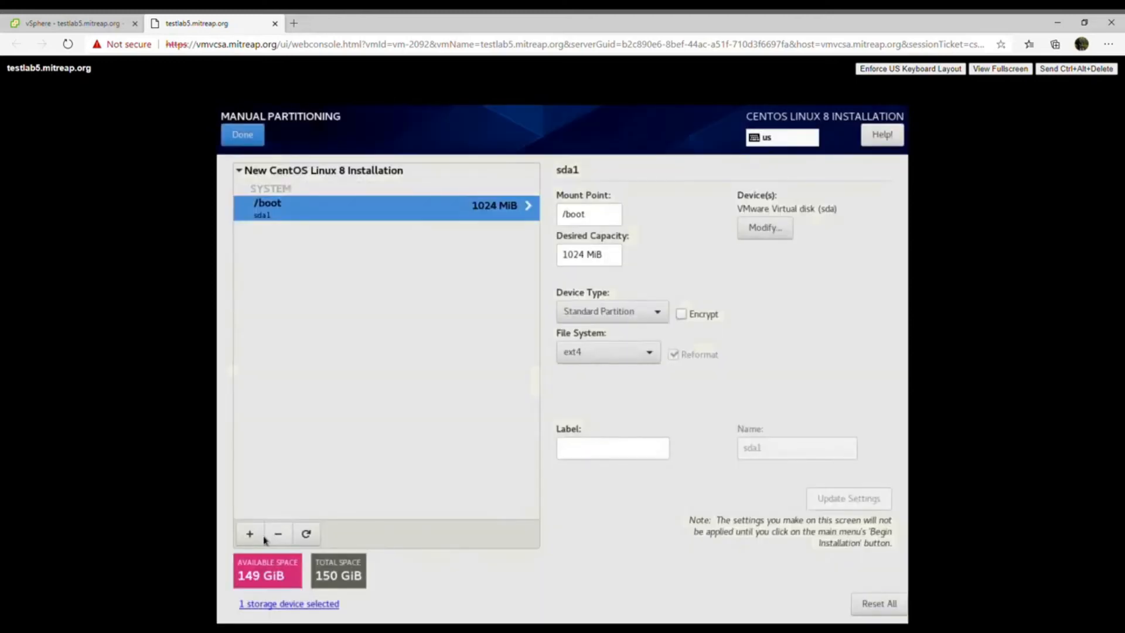
- Add a /boot/efi mount point with a desired capacity of 1G
left_click(249, 534)
left_click(657, 361)
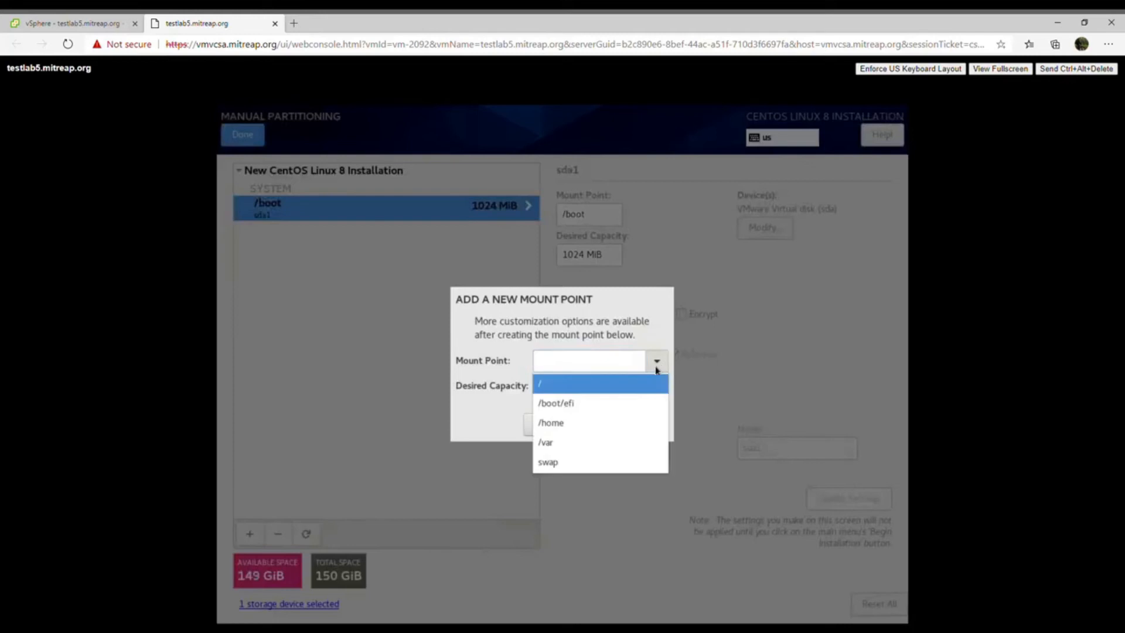
left_click(617, 411)
left_click(615, 391)
type("1G")
left_click(616, 424)
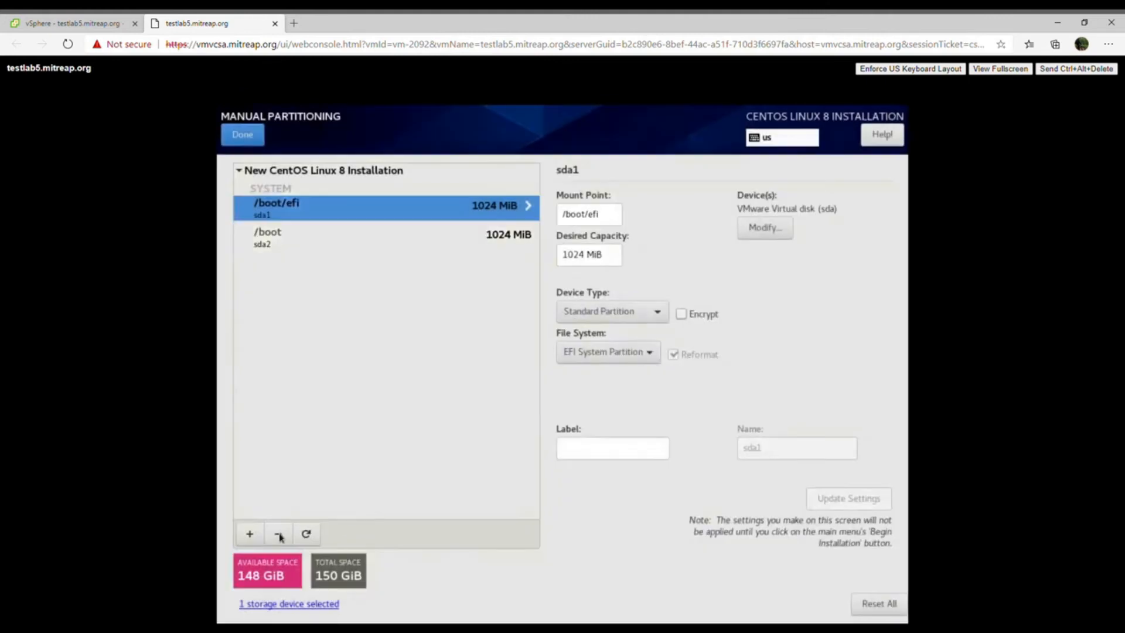
- Add a /var mount point with a desired capacity of 50G
left_click(249, 534)
left_click(657, 361)
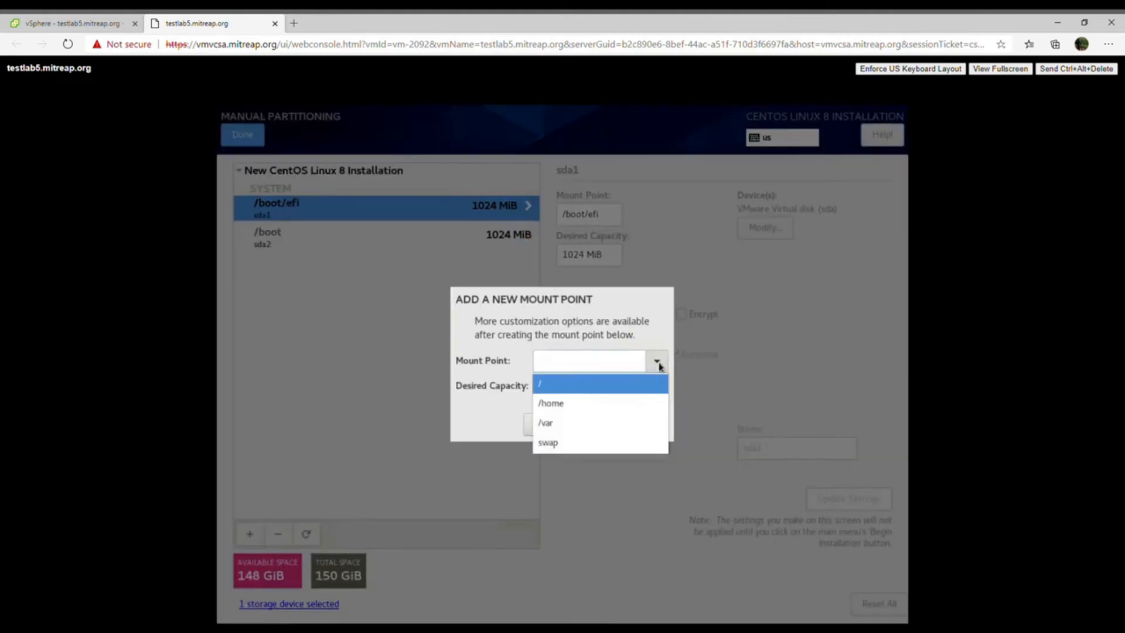
left_click(619, 422)
left_click(613, 395)
type("50G")
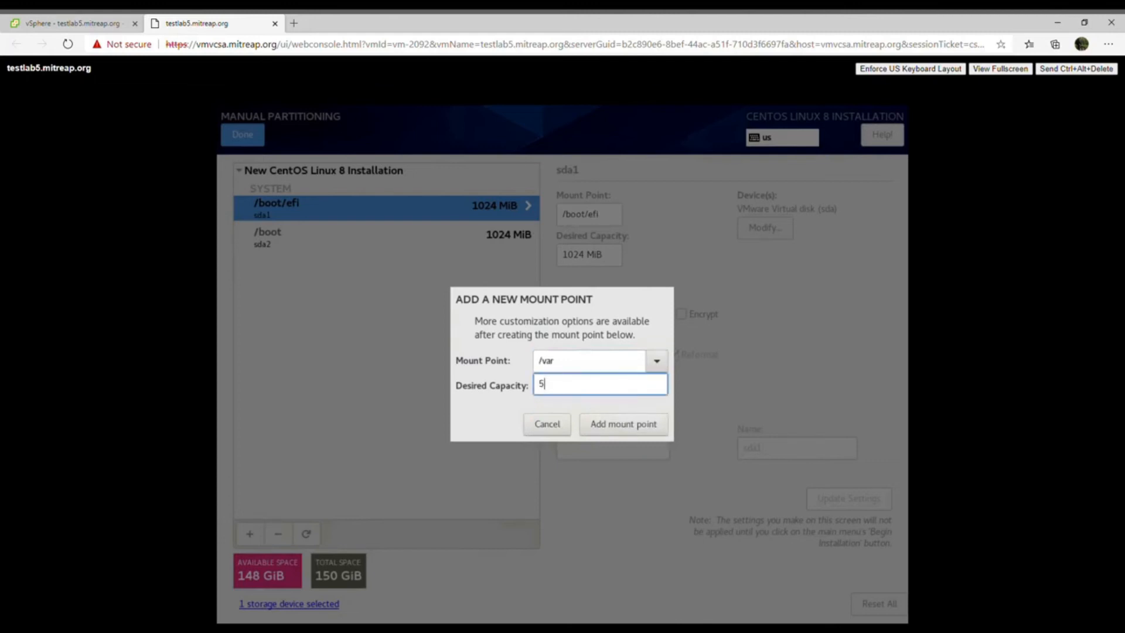
left_click(609, 432)
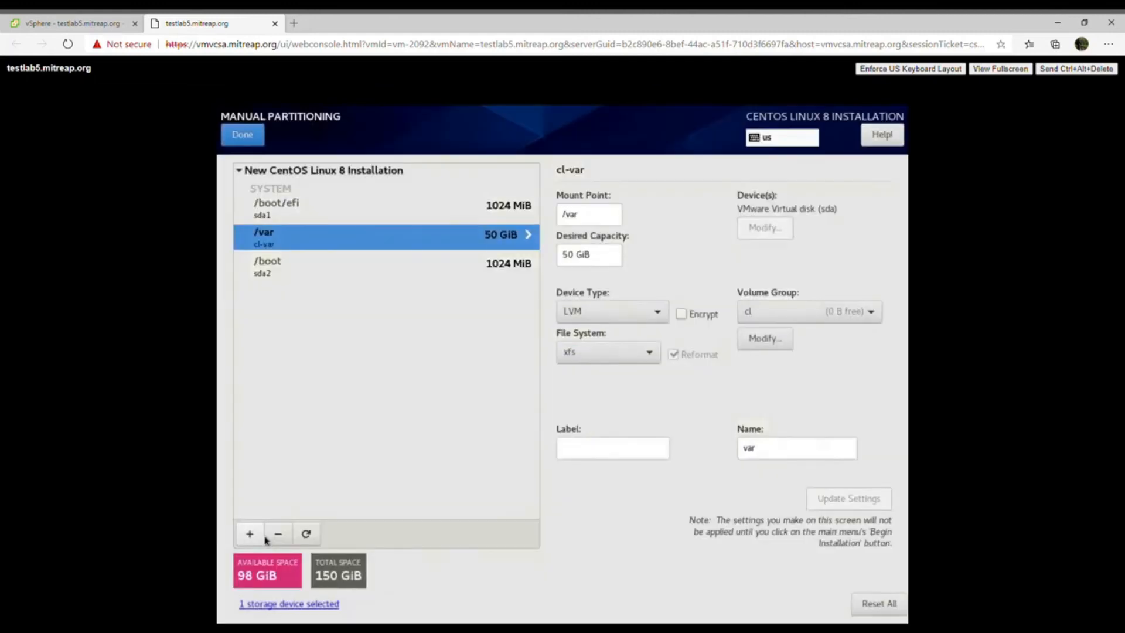
- Add a swap mount point with a desired capacity of 8G
left_click(256, 535)
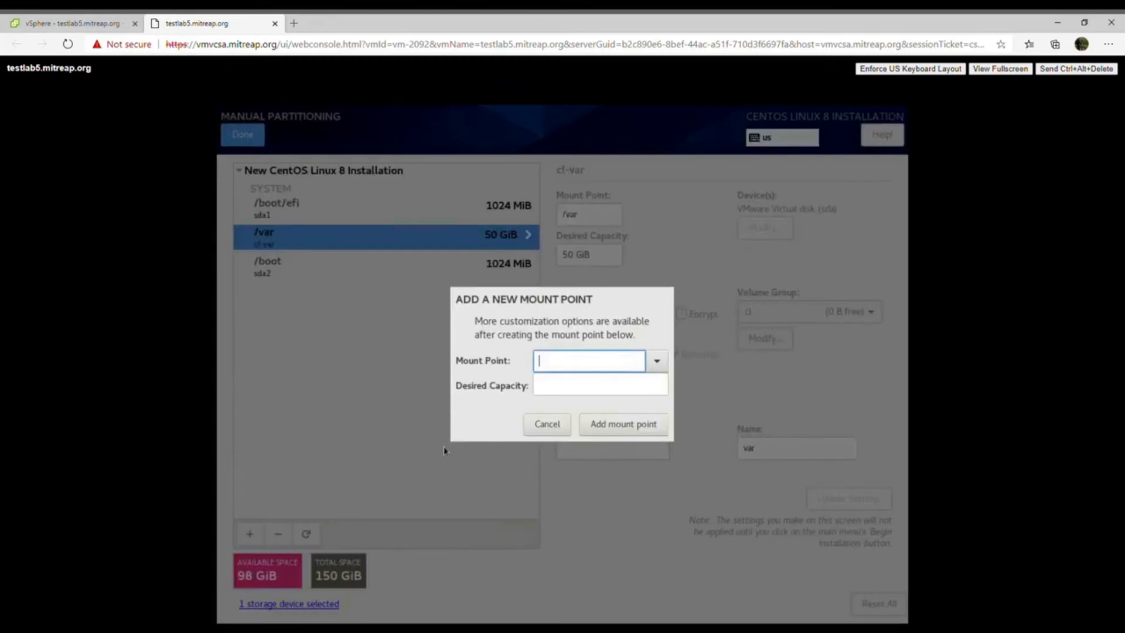
left_click(656, 361)
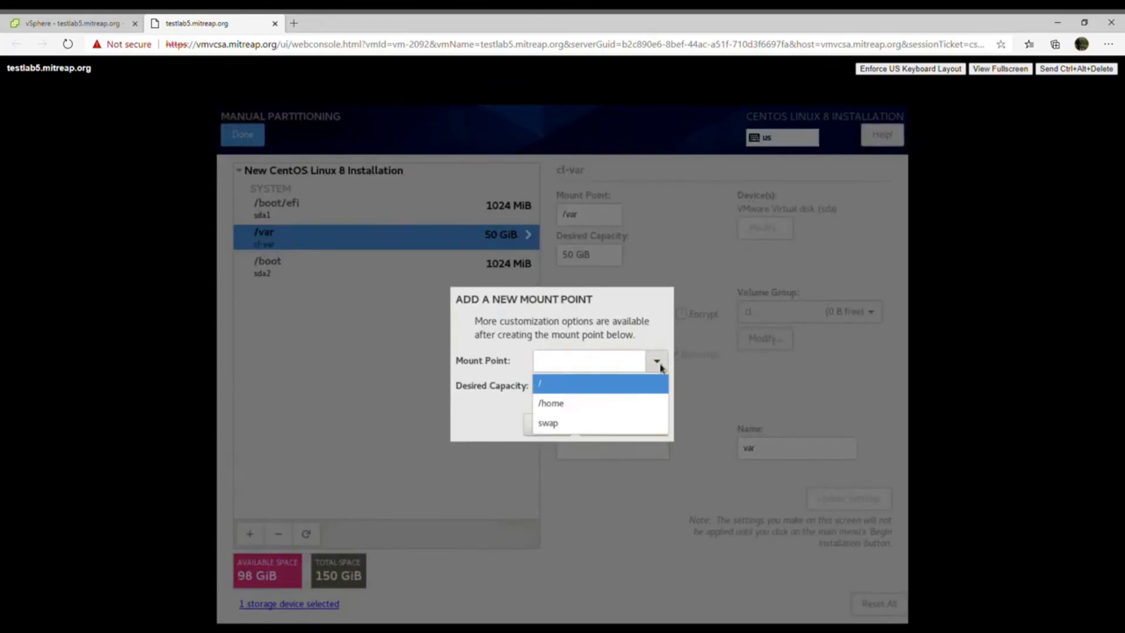
left_click(624, 423)
type("8 G")
left_click(626, 423)
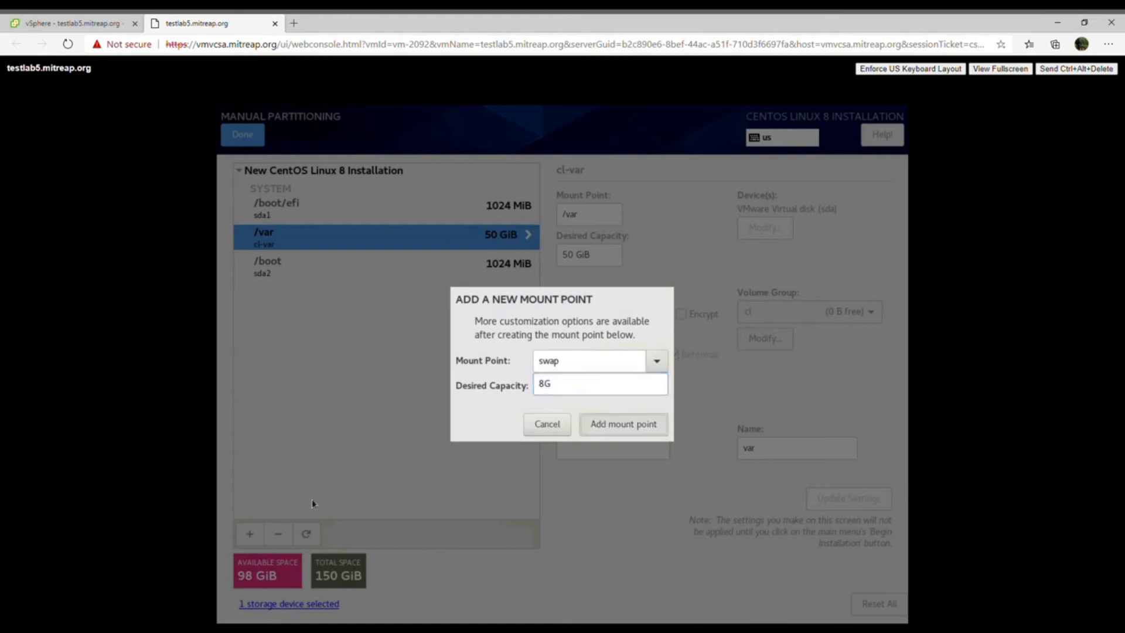
- Add a / mount point with the capacity left blank to take the remaining space, and accept the partitioning changes
left_click(251, 536)
left_click(654, 363)
left_click(630, 393)
left_click(632, 391)
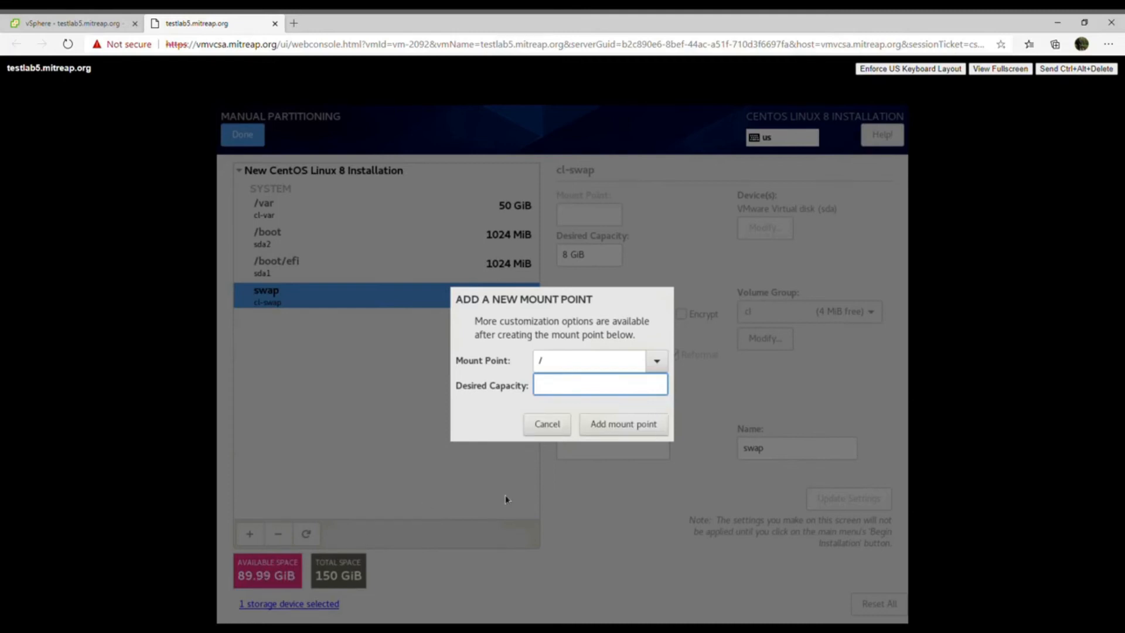
left_click(622, 434)
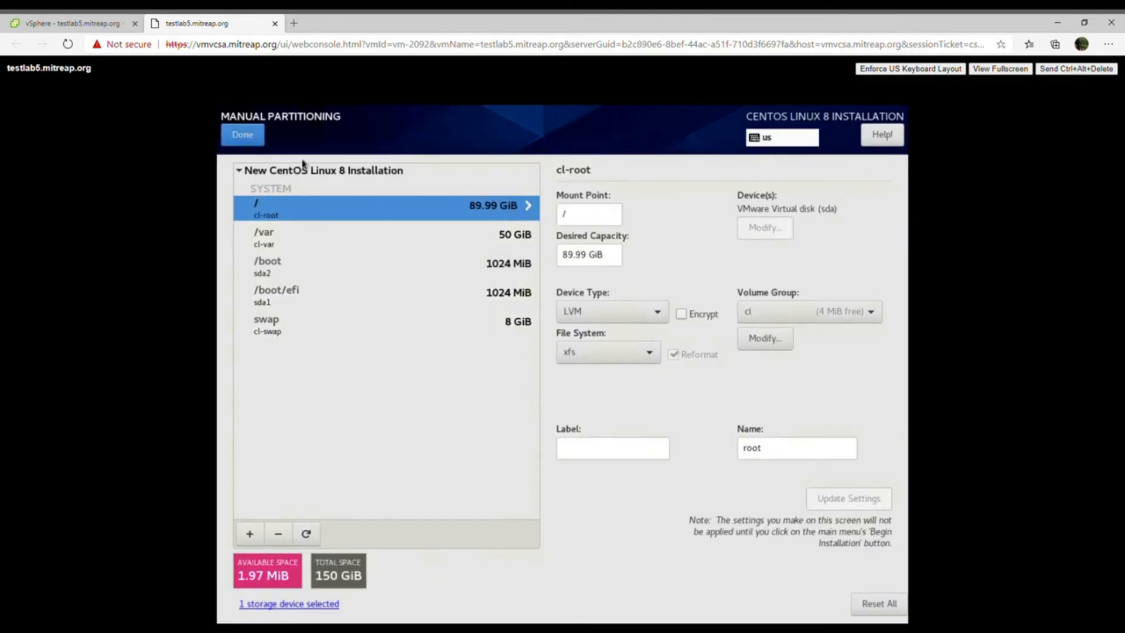
left_click(263, 144)
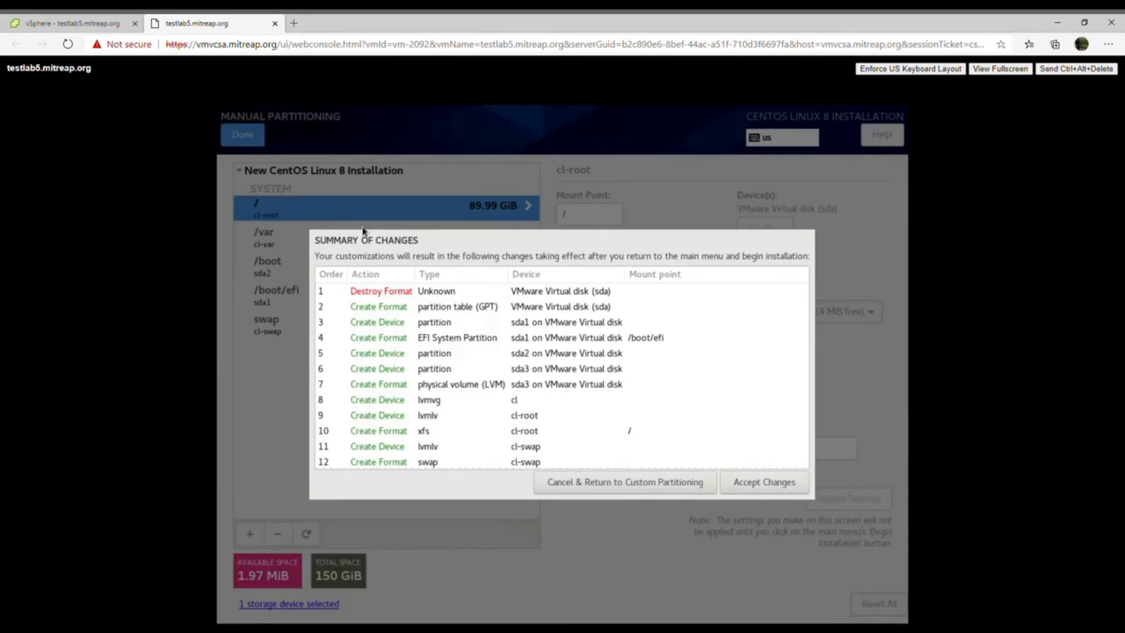
left_click(747, 487)
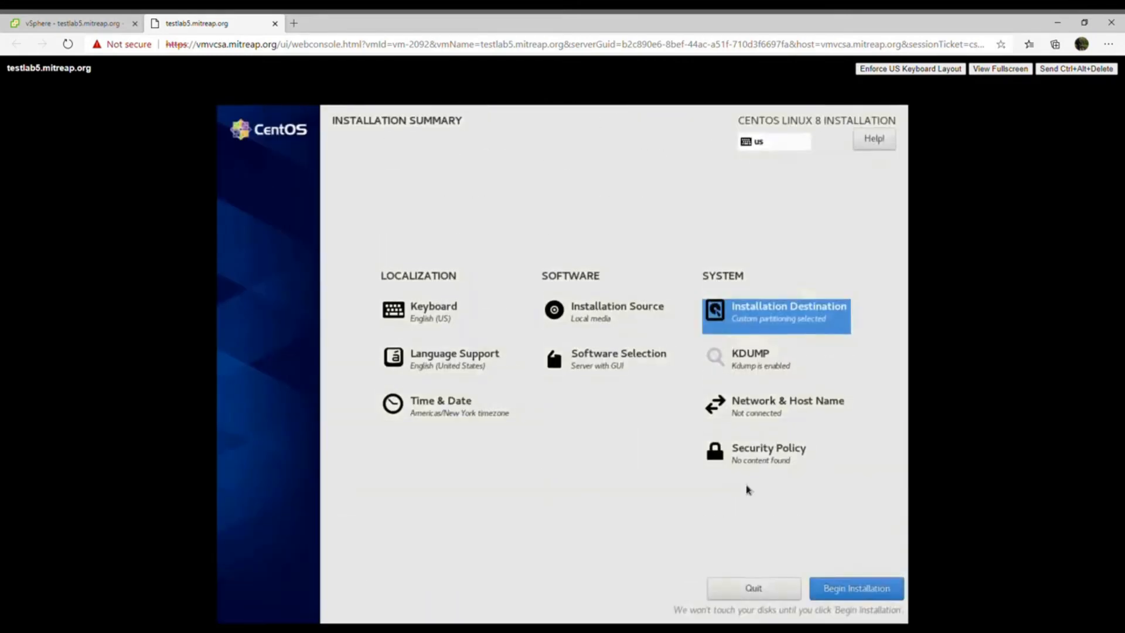
- Set the software selection to the Server base environment with System Tools, Legacy UNIX Compatibility and Development Tools
left_click(620, 372)
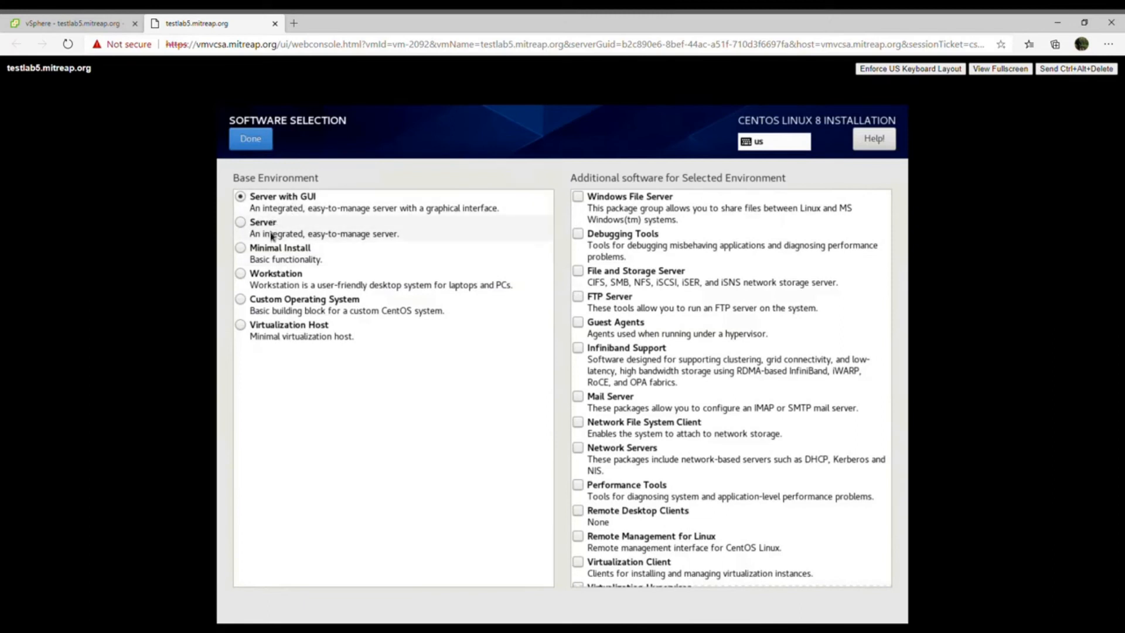
left_click(242, 228)
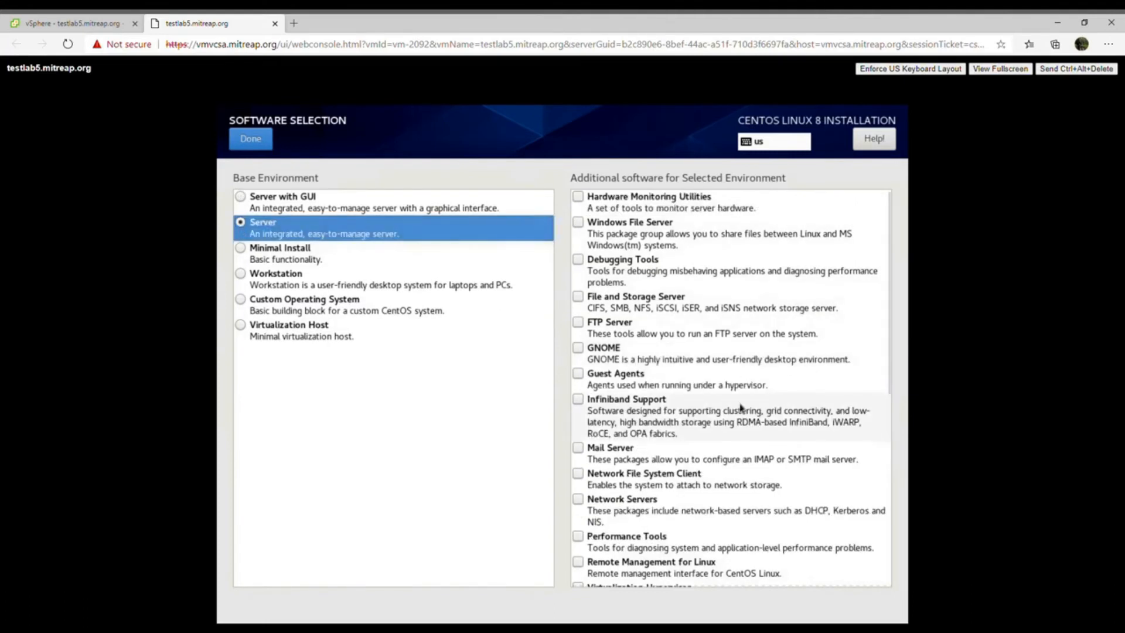
scroll(741, 407, "down", 6)
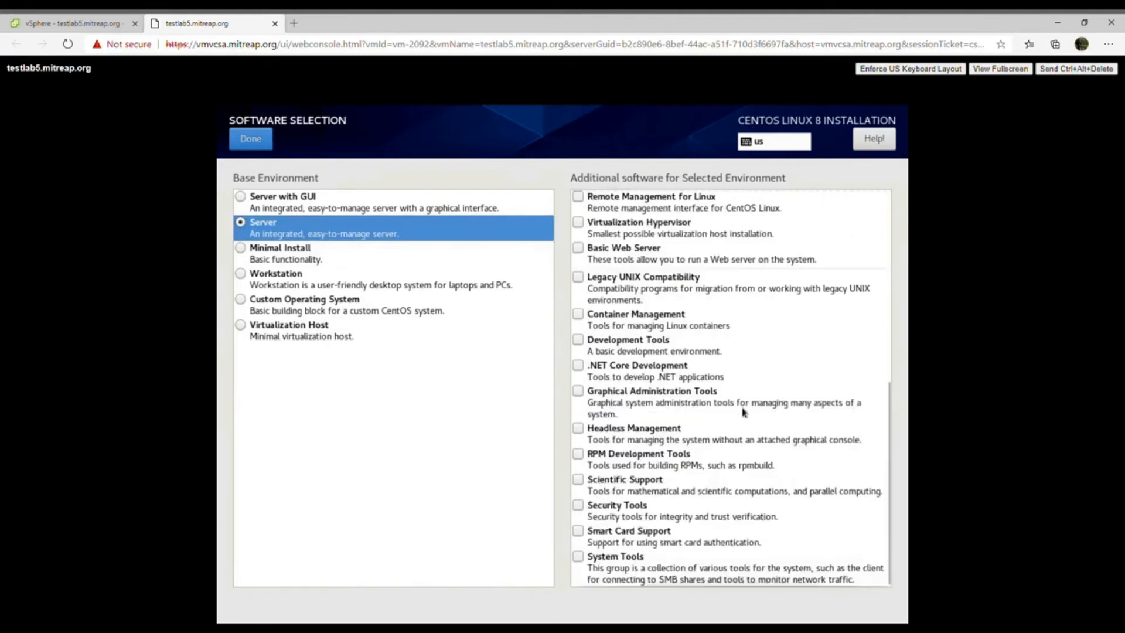
left_click(583, 558)
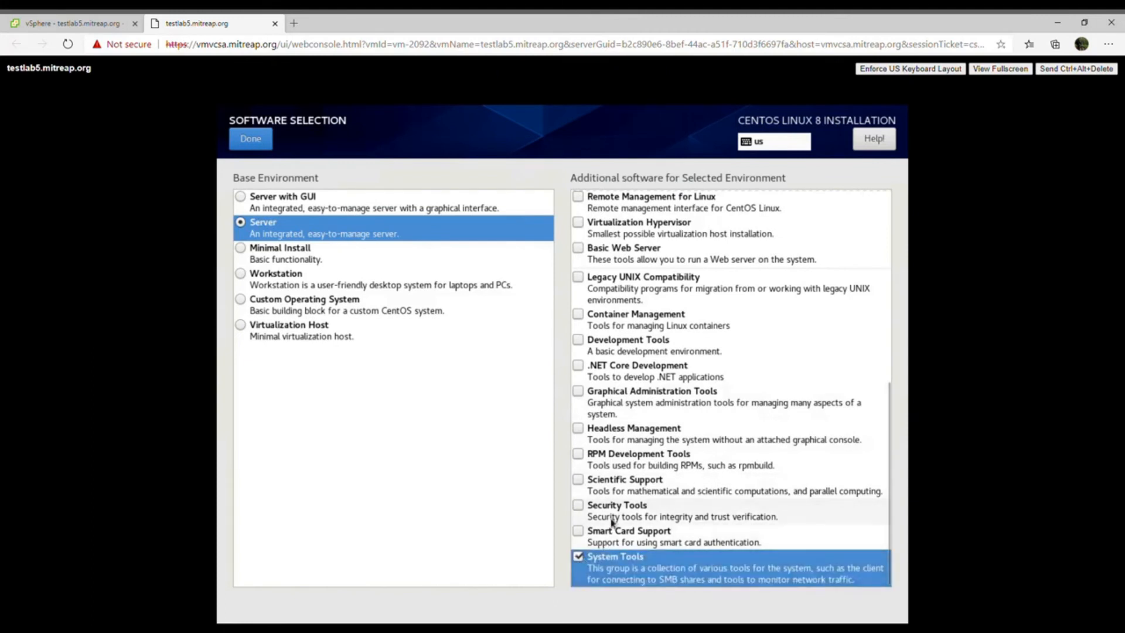
left_click(576, 299)
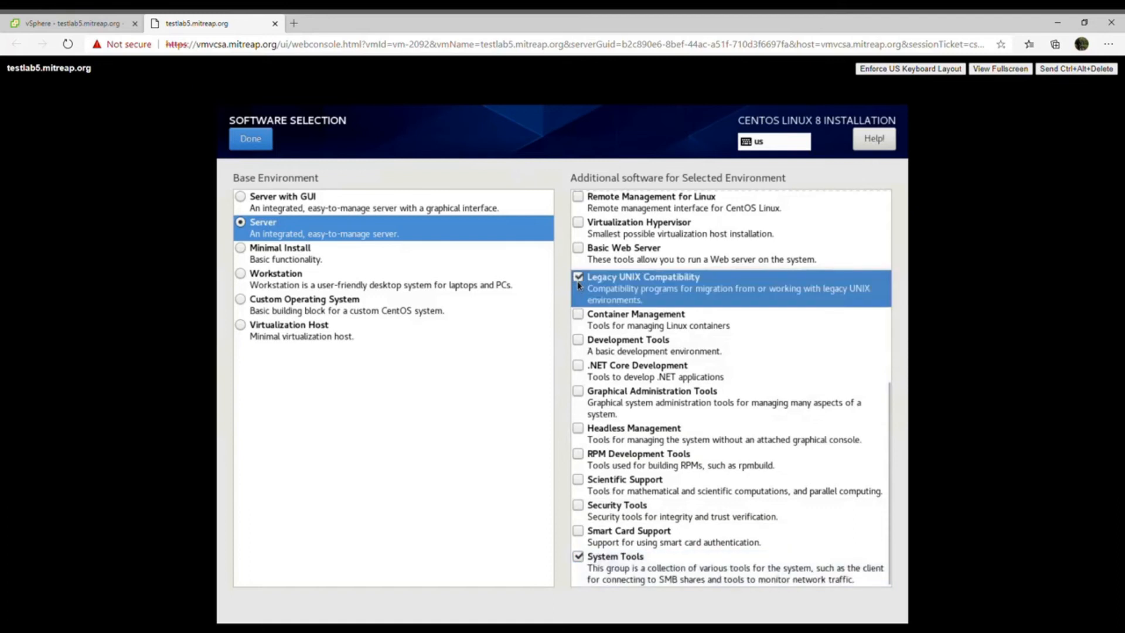
left_click(578, 339)
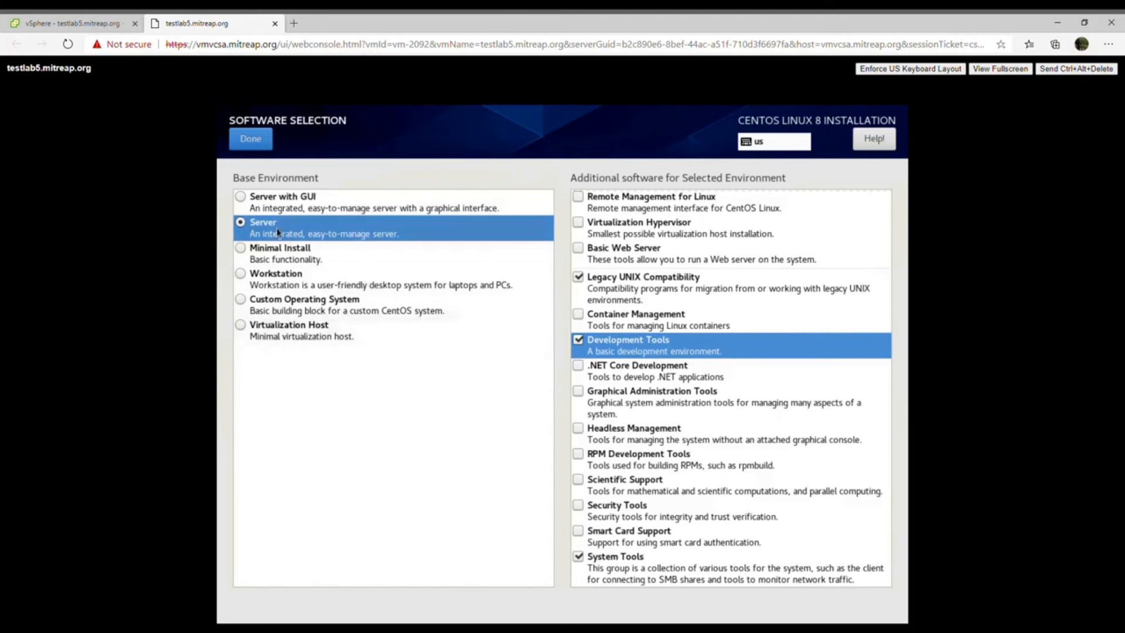
left_click(263, 150)
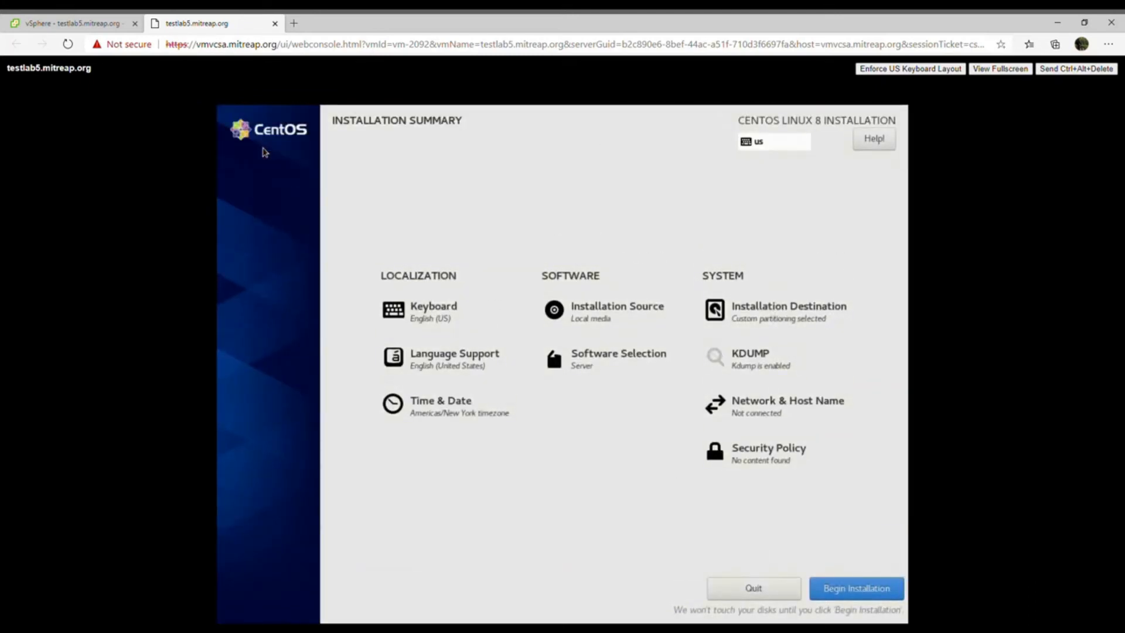
- Begin the CentOS installation, then enter and confirm the root password
left_click(855, 589)
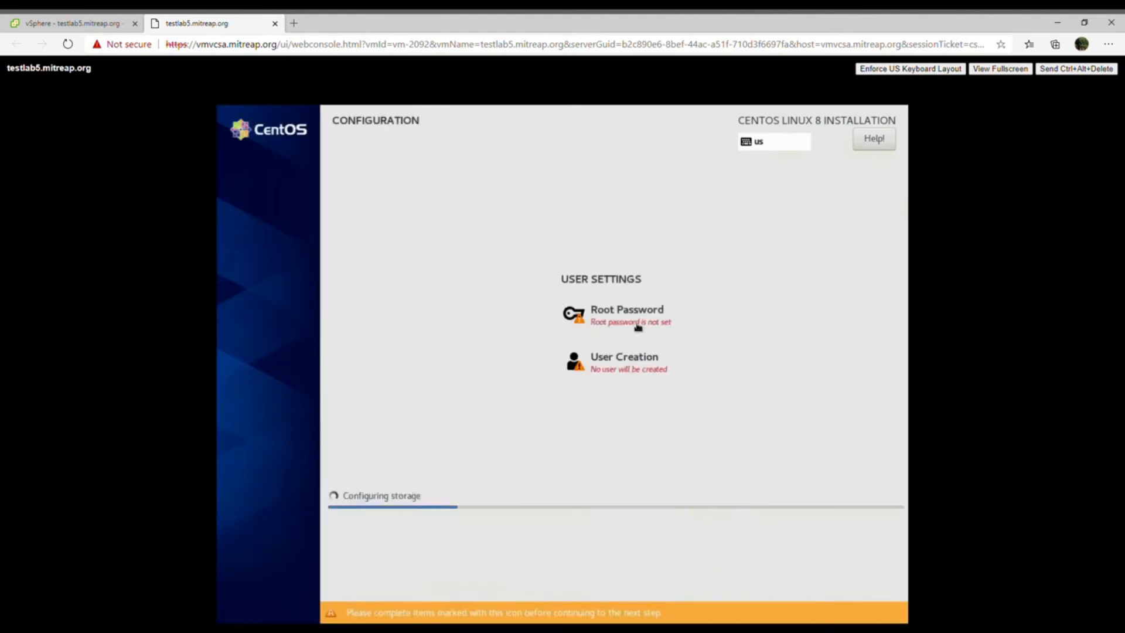
left_click(638, 326)
type("••••")
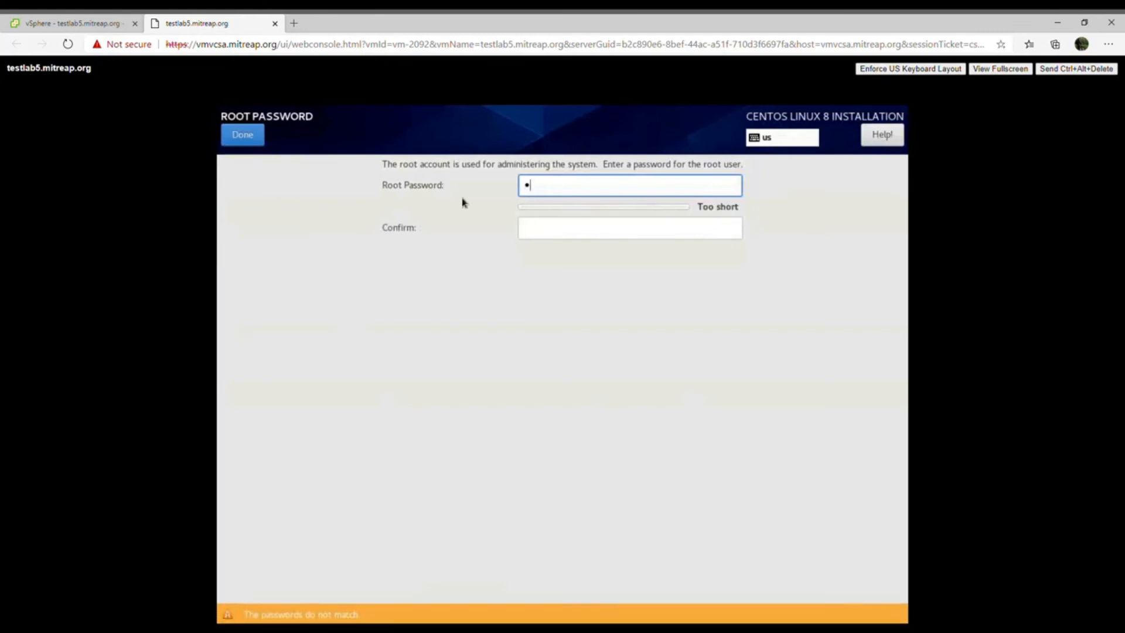
key("BackSpace")
key("BackSpace")
key("BackSpace")
key("BackSpace")
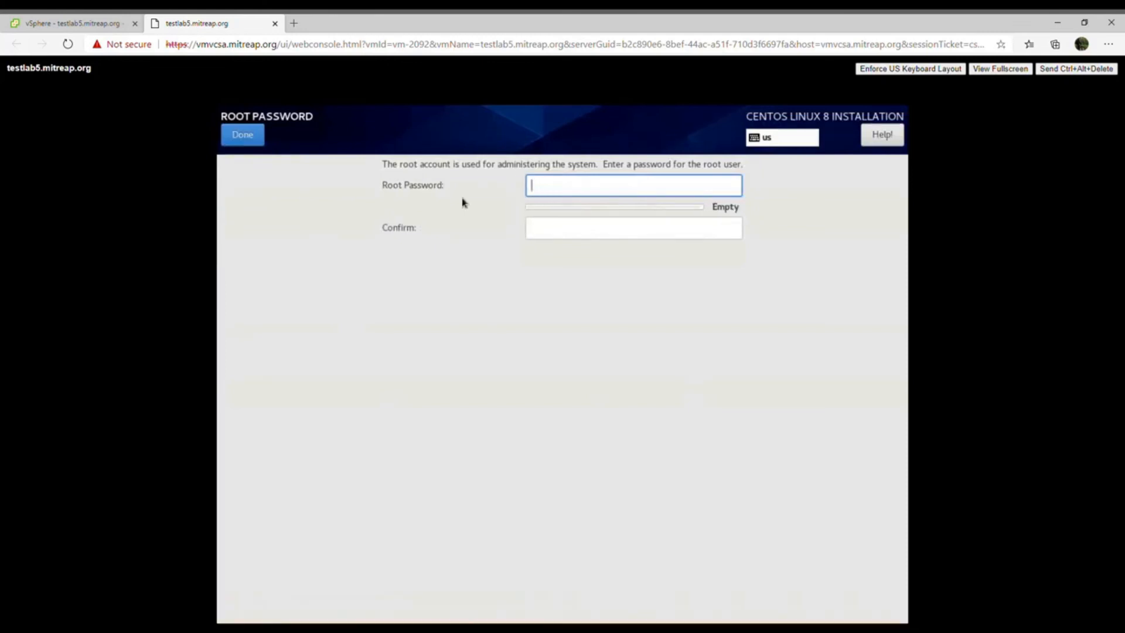
type("•••••••••••")
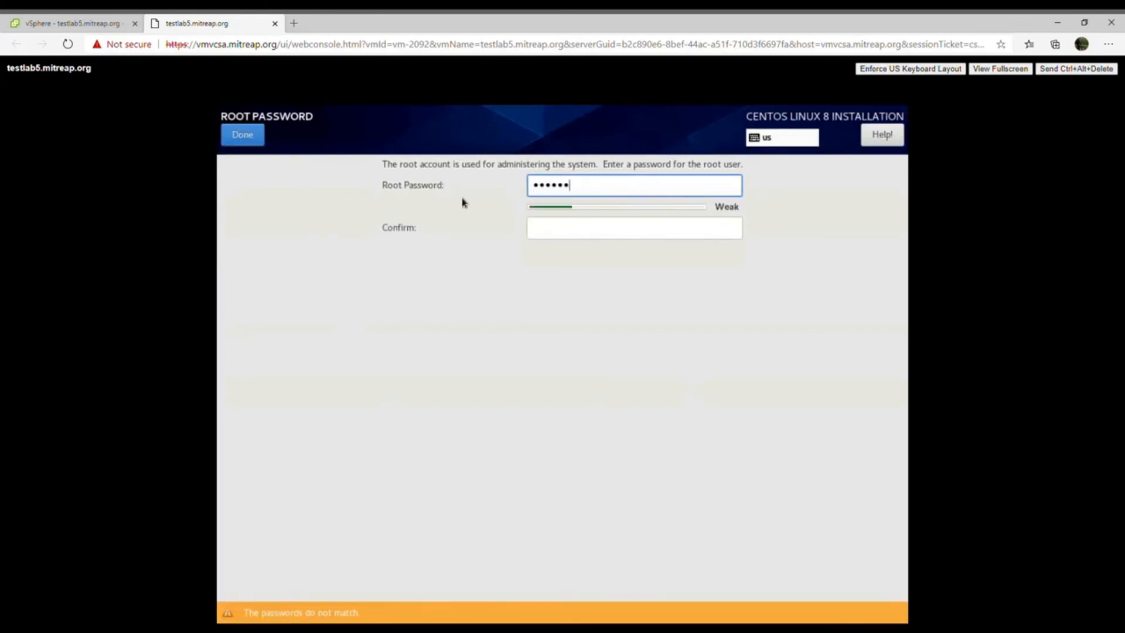
key("Tab")
type("•••••••••••")
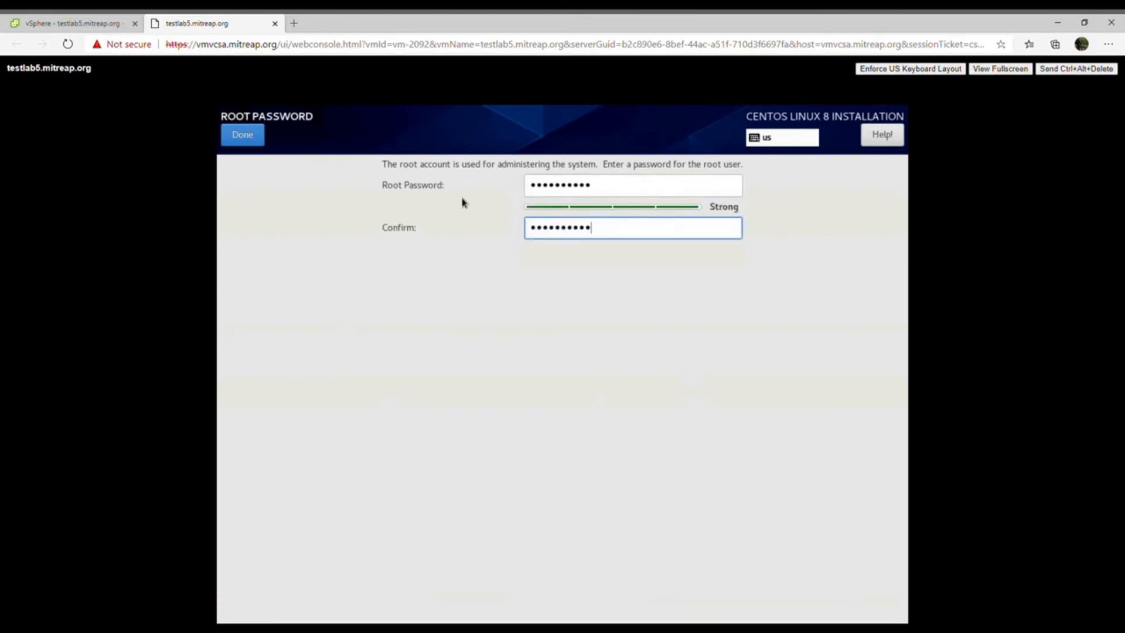
key("Return")
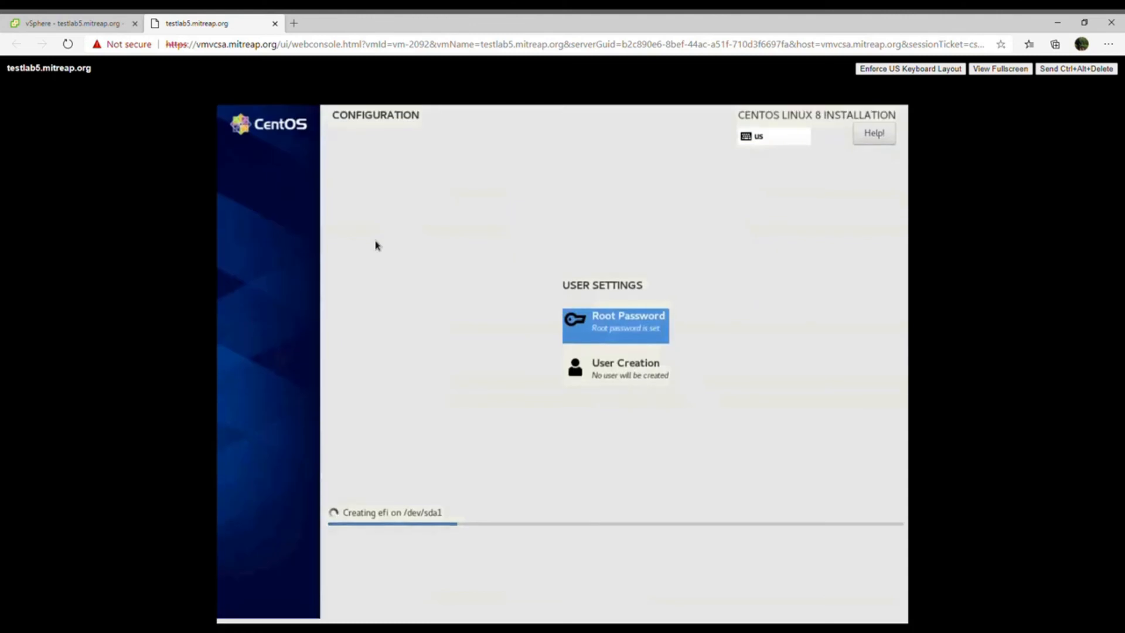
- Create the user account demo, enter and confirm its password, and accept the short password anyway
left_click(623, 380)
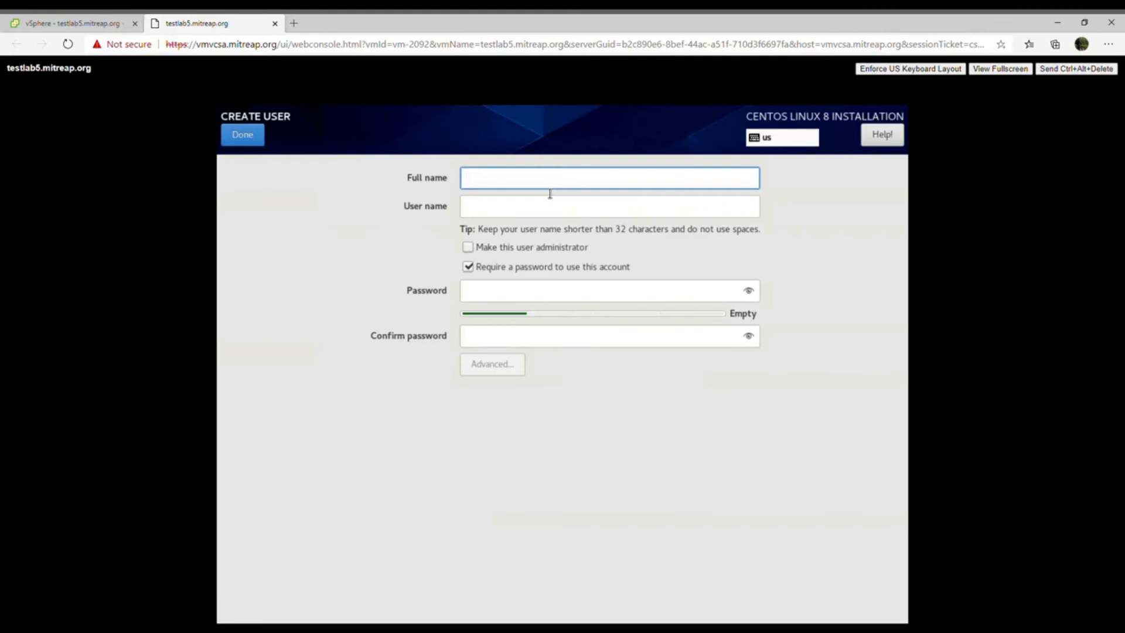
type("demo")
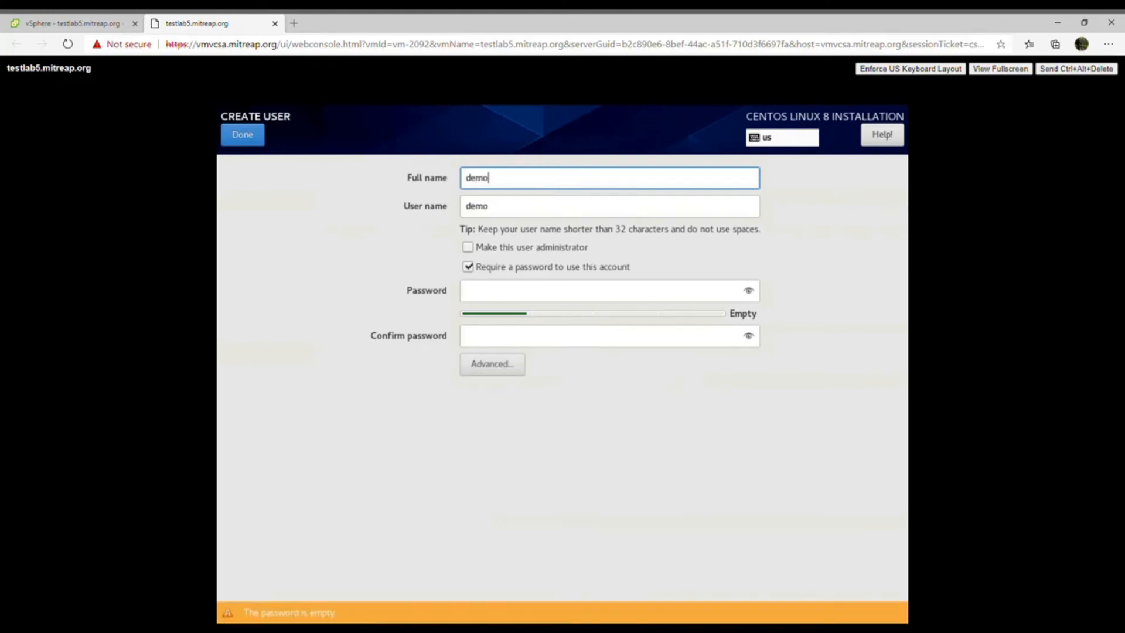
key("Tab")
key("Tab")
key("Tab")
key("Tab")
type("demo")
key("Tab")
type("demo")
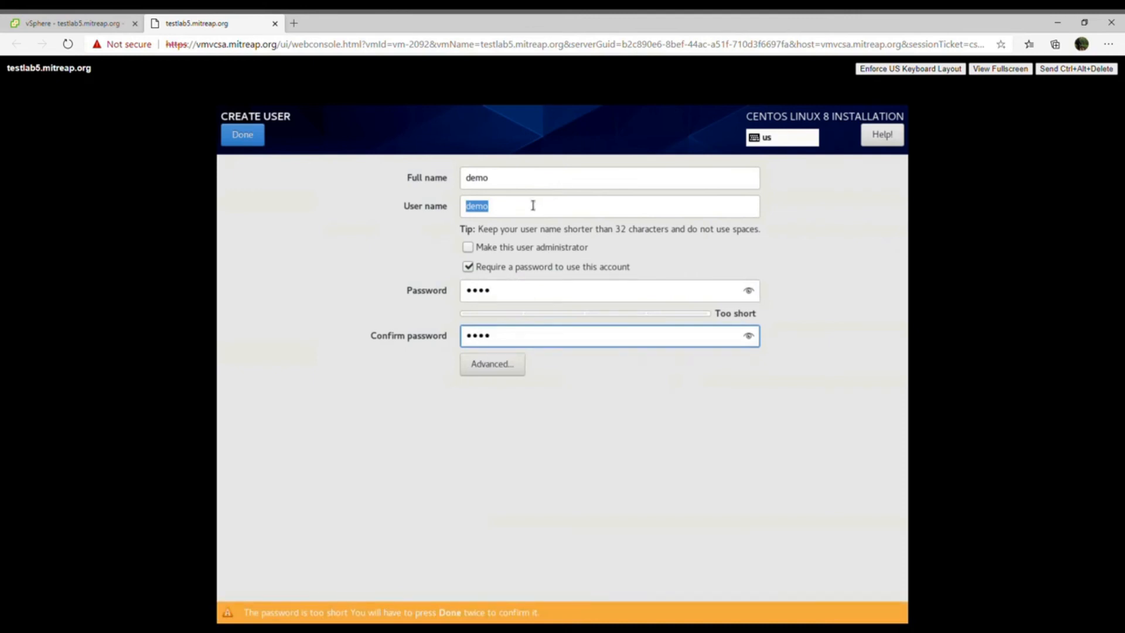
left_click(257, 140)
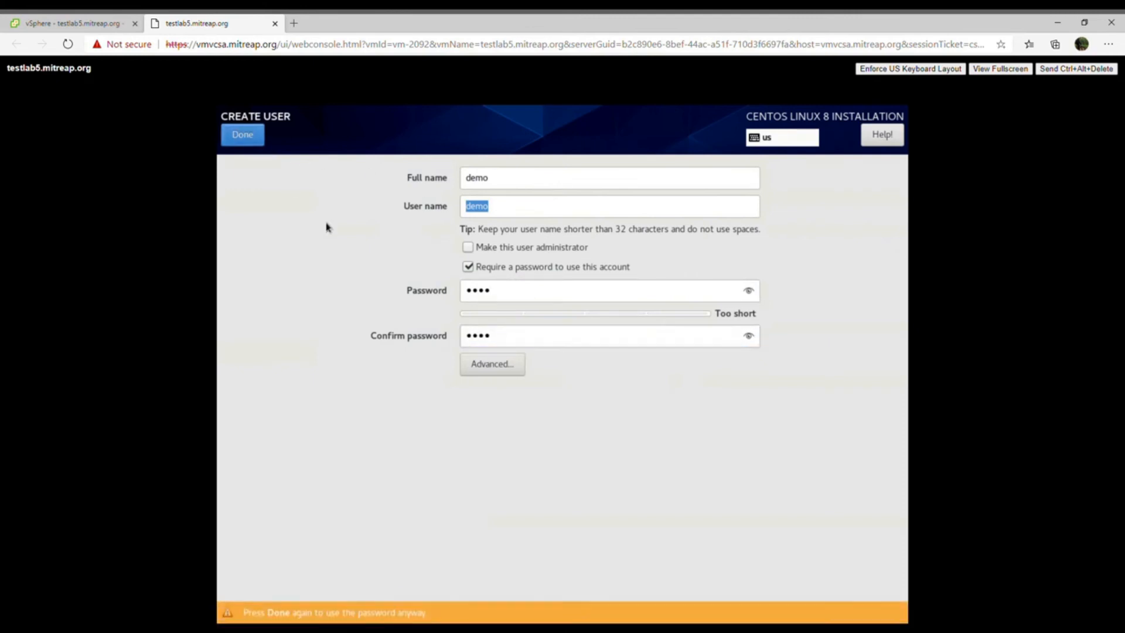
left_click(235, 139)
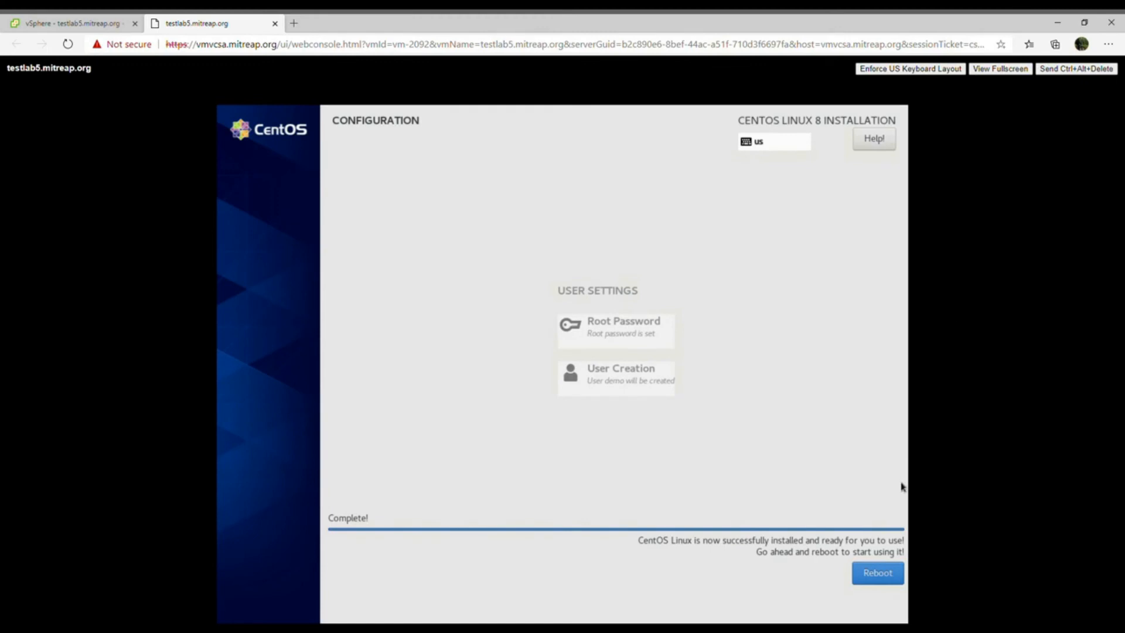
- Reboot the finished installation and boot the CentOS Linux (4.18.0-147.el8.x86_64) 8 (Core) entry
left_click(889, 579)
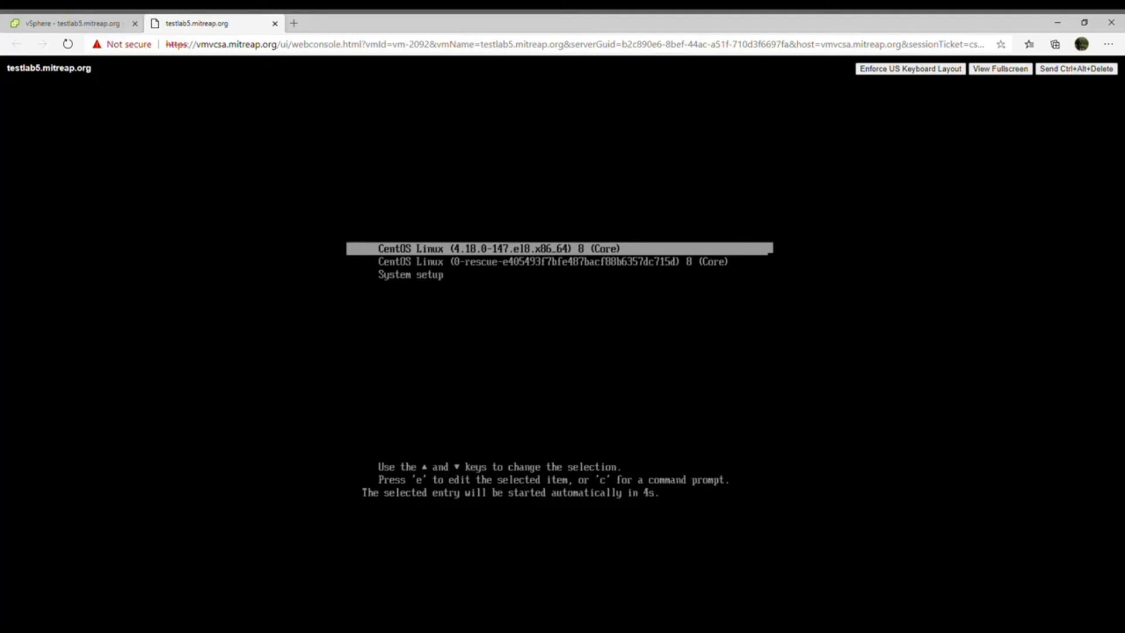
key("Down")
key("Up")
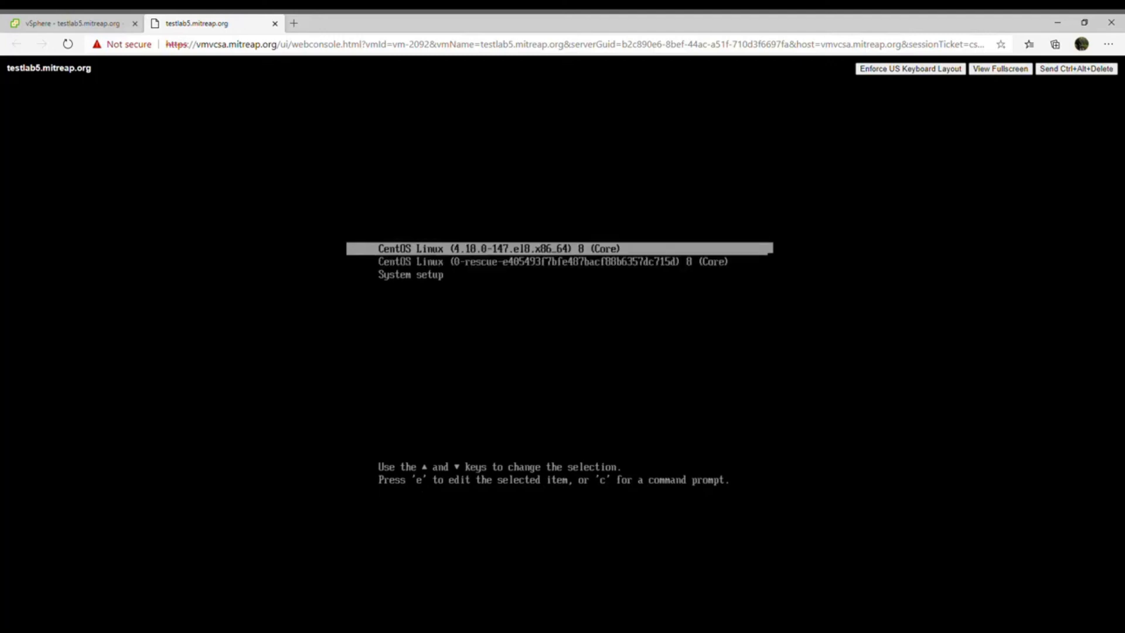
key("Down")
key("Up")
key("Down")
key("Up")
key("Return")
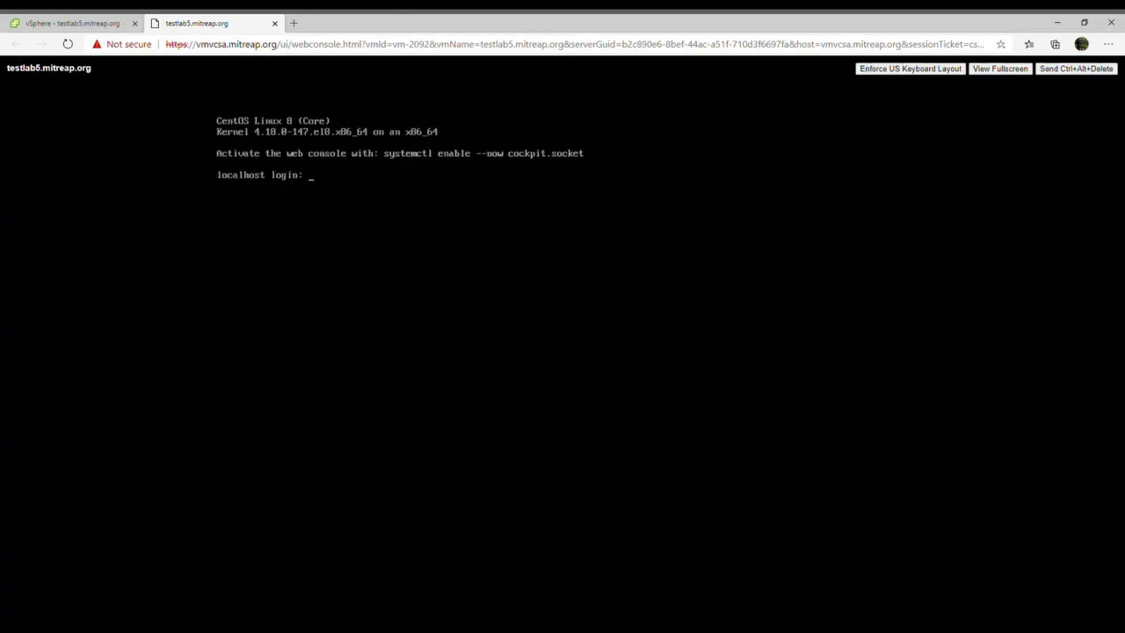
- Log in to the localhost console with the login name root
type("root")
key("Return")
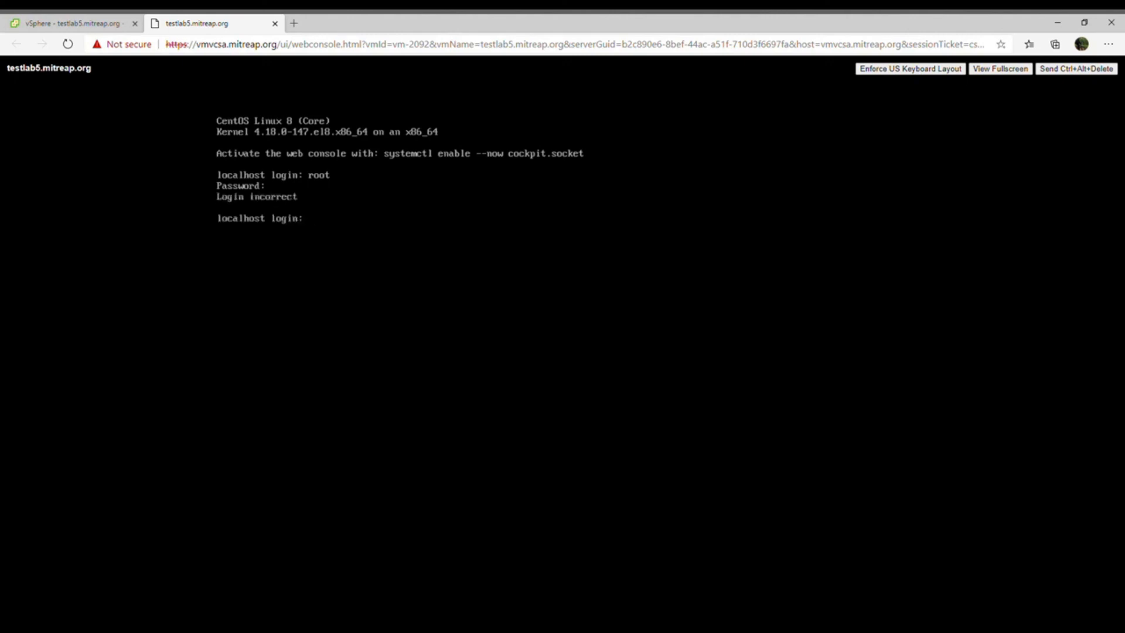
type("root")
key("Return")
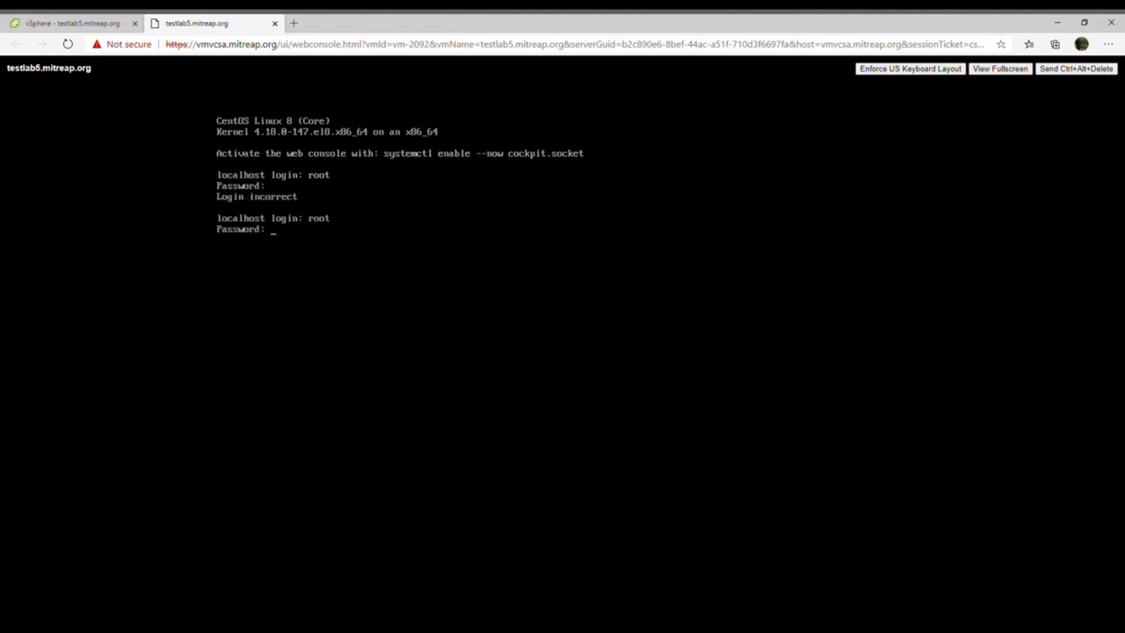